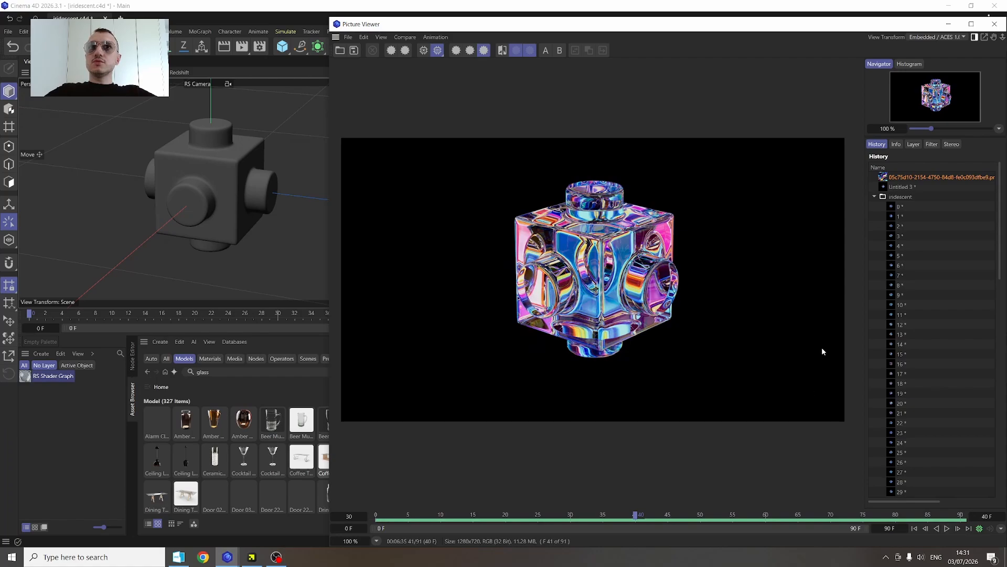
Put the finished render out of view, create a new project and start the interactive Redshift render preview.
{"action": "left_click", "coordinate": [949, 24]}
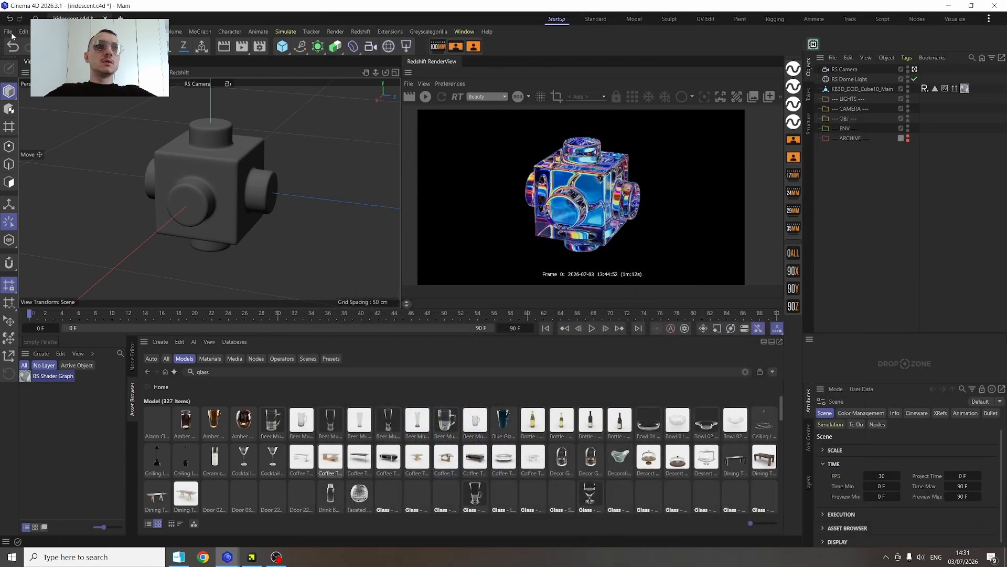
{"action": "left_click", "coordinate": [9, 32]}
{"action": "left_click", "coordinate": [21, 47]}
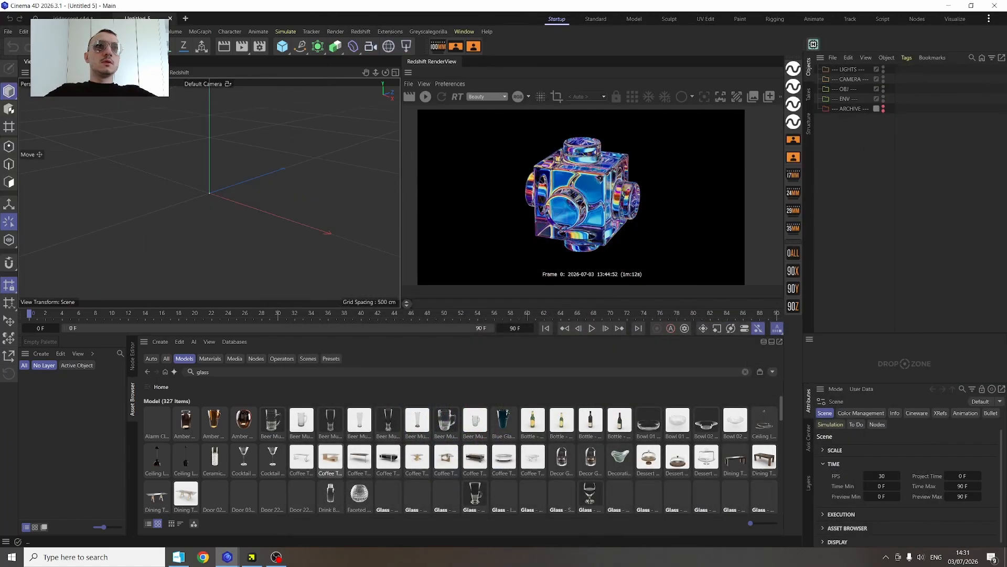
{"action": "left_click", "coordinate": [426, 97]}
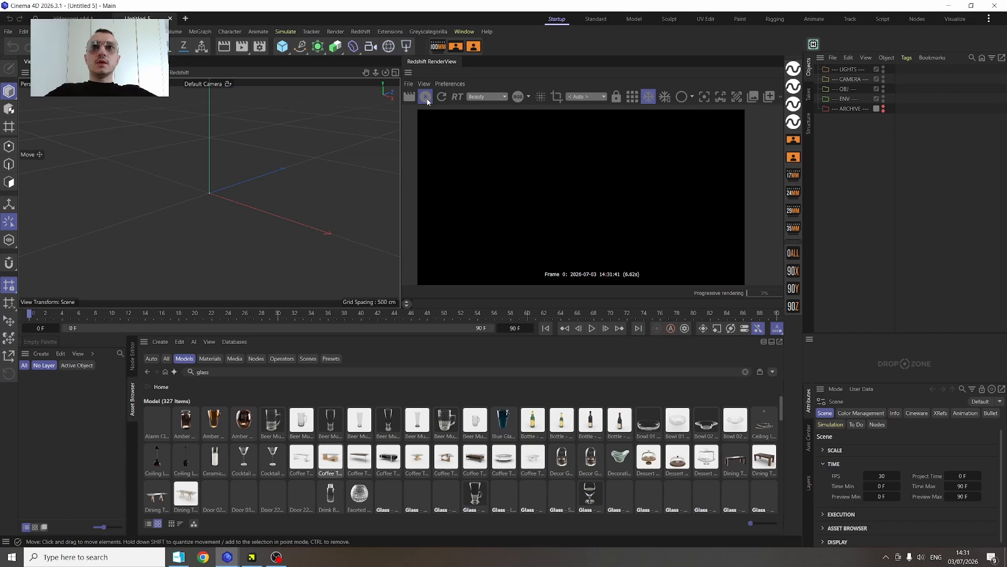
Switch to the Cargo asset library, send Geometric Stone B - White from the Geometric Stone Models kit, and return to Cinema 4D.
{"action": "left_click", "coordinate": [253, 557]}
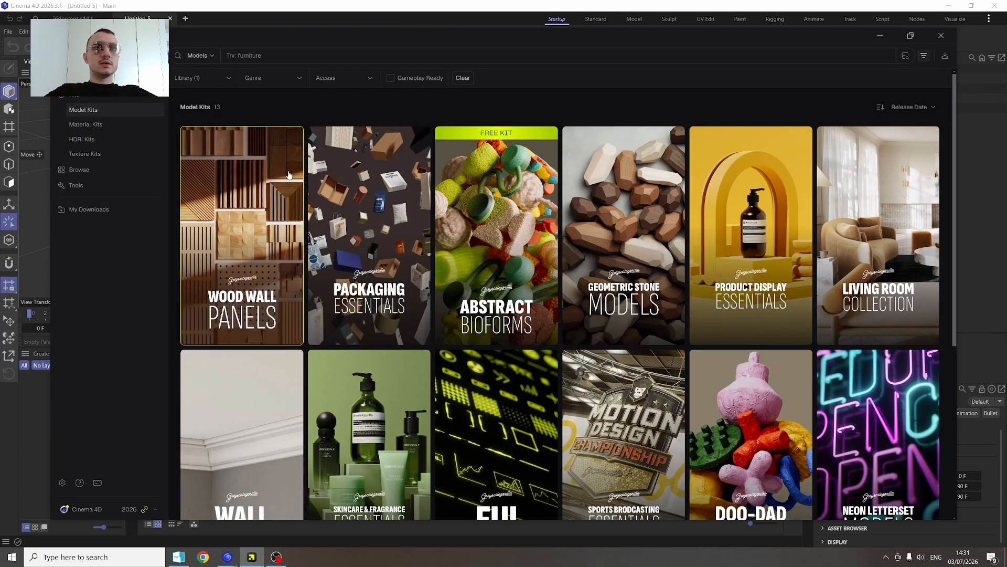
{"action": "scroll", "coordinate": [577, 223], "scroll_direction": "down", "scroll_amount": 2}
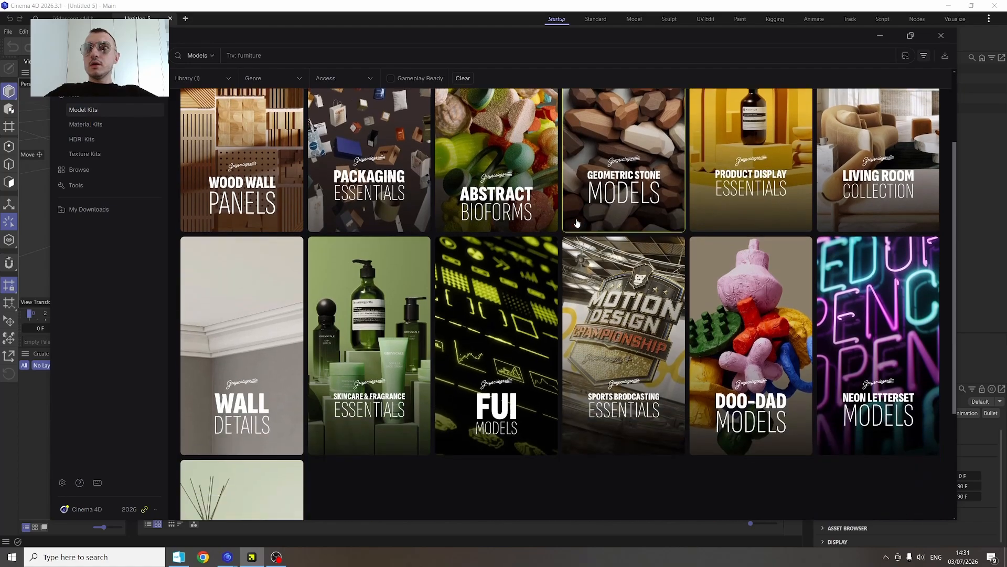
{"action": "scroll", "coordinate": [577, 223], "scroll_direction": "up", "scroll_amount": 2}
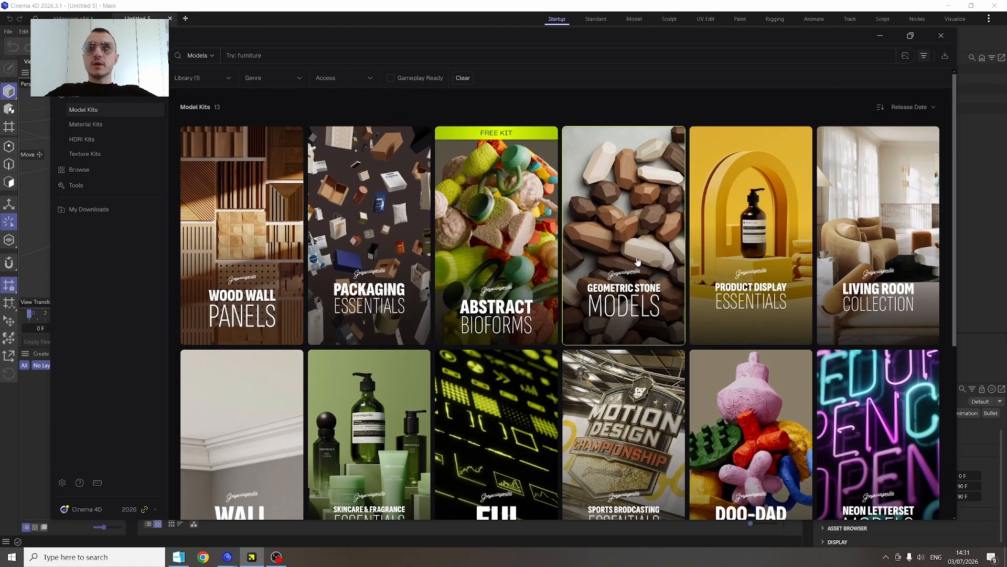
{"action": "left_click", "coordinate": [637, 238]}
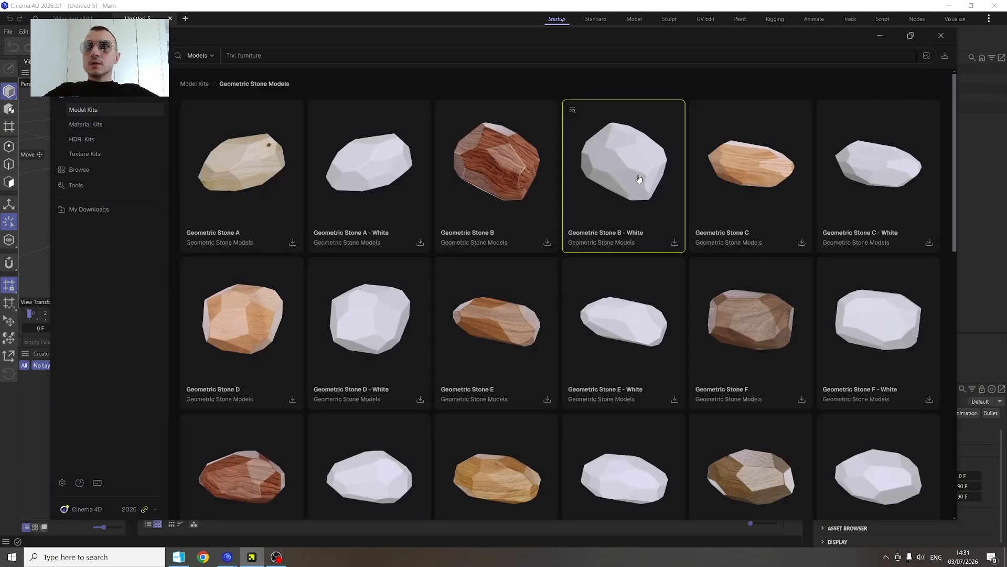
{"action": "left_click", "coordinate": [639, 180]}
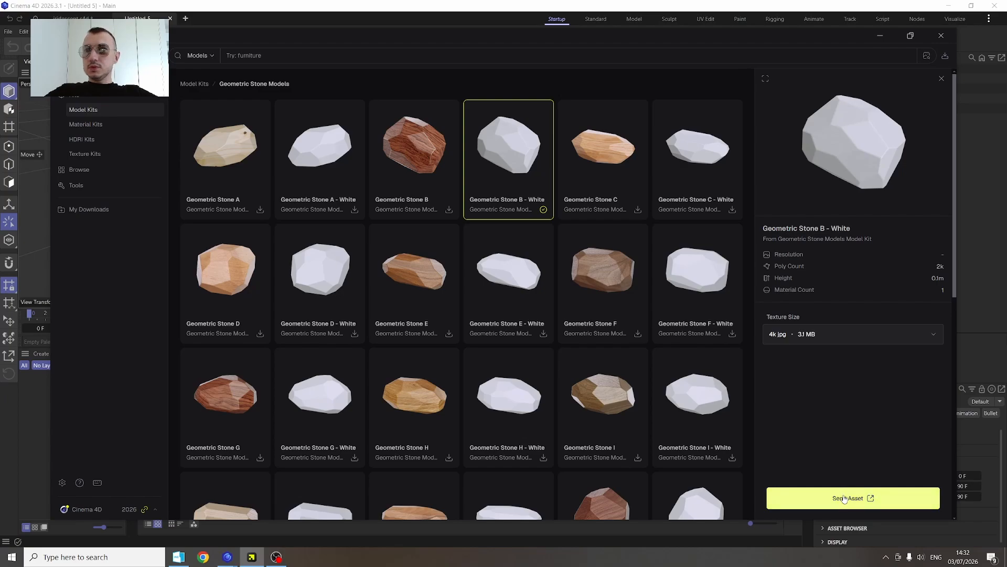
{"action": "left_click", "coordinate": [850, 500]}
{"action": "left_click", "coordinate": [227, 556]}
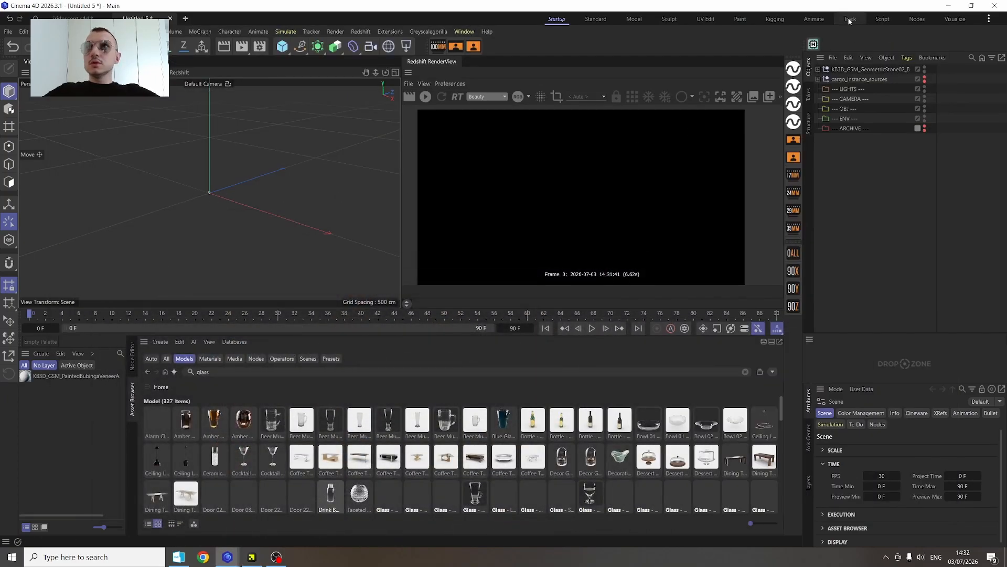
Delete the cargo_instance_sources null that came in with the stone asset.
{"action": "left_click", "coordinate": [858, 70]}
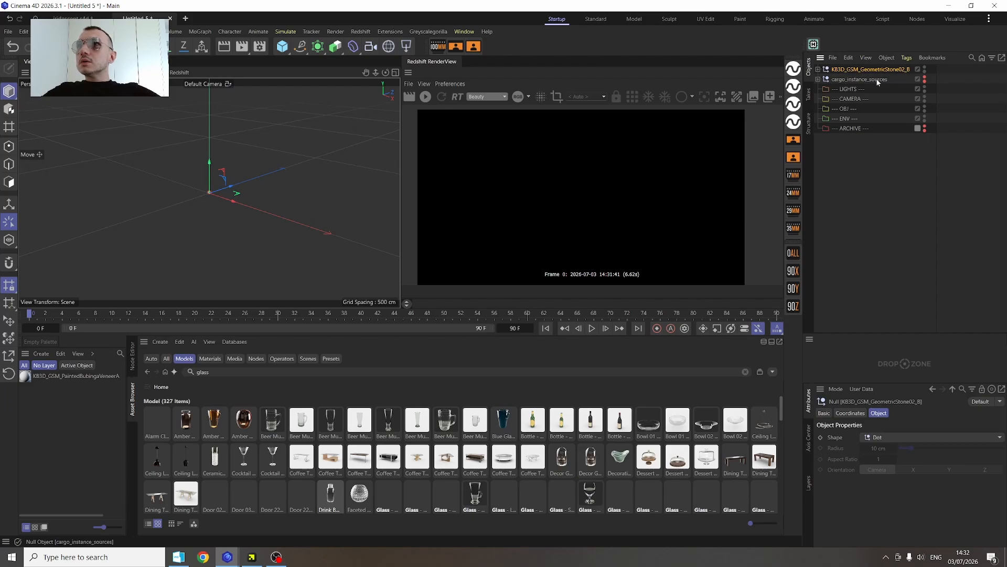
{"action": "left_click", "coordinate": [872, 80]}
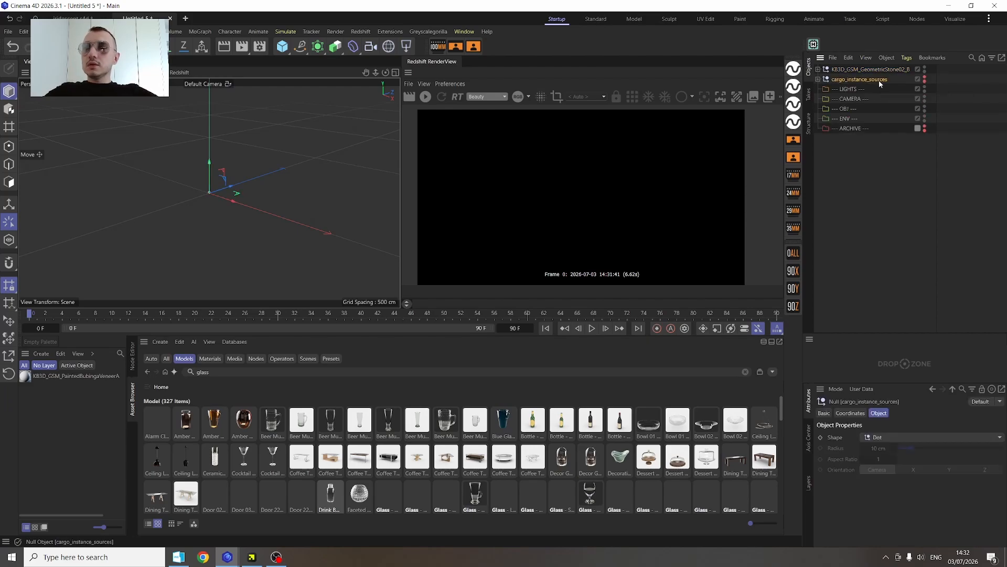
{"action": "key", "text": "Delete"}
Scale the imported stone up uniformly to several times its size and lower it along the vertical axis around the origin.
{"action": "key", "text": "t"}
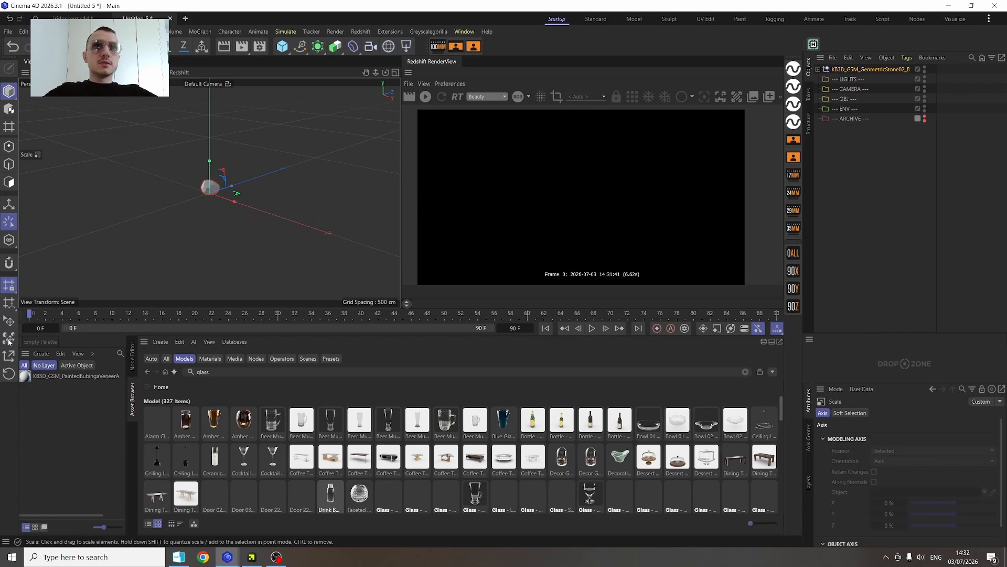
{"action": "left_click_drag", "start_coordinate": [206, 271], "coordinate": [363, 225]}
{"action": "key", "text": "e"}
{"action": "left_click_drag", "start_coordinate": [208, 165], "coordinate": [209, 190]}
Move the stone's Main mesh out of its KB3D_GSM_GeometricStone02_B parent null and delete the emptied null.
{"action": "left_click", "coordinate": [843, 71]}
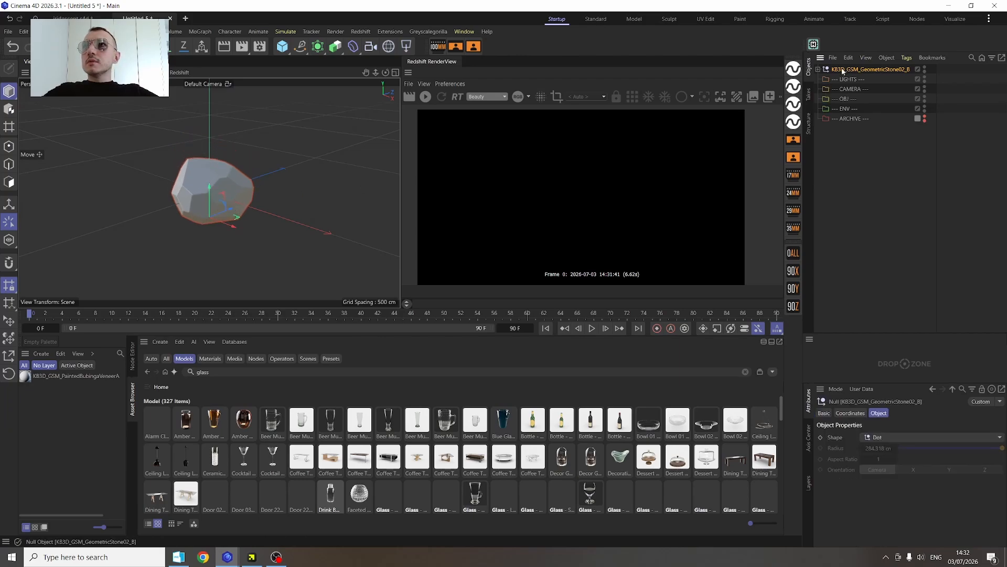
{"action": "left_click", "coordinate": [817, 69]}
{"action": "left_click", "coordinate": [861, 79]}
{"action": "left_click_drag", "start_coordinate": [861, 77], "coordinate": [854, 67]}
{"action": "left_click", "coordinate": [853, 76]}
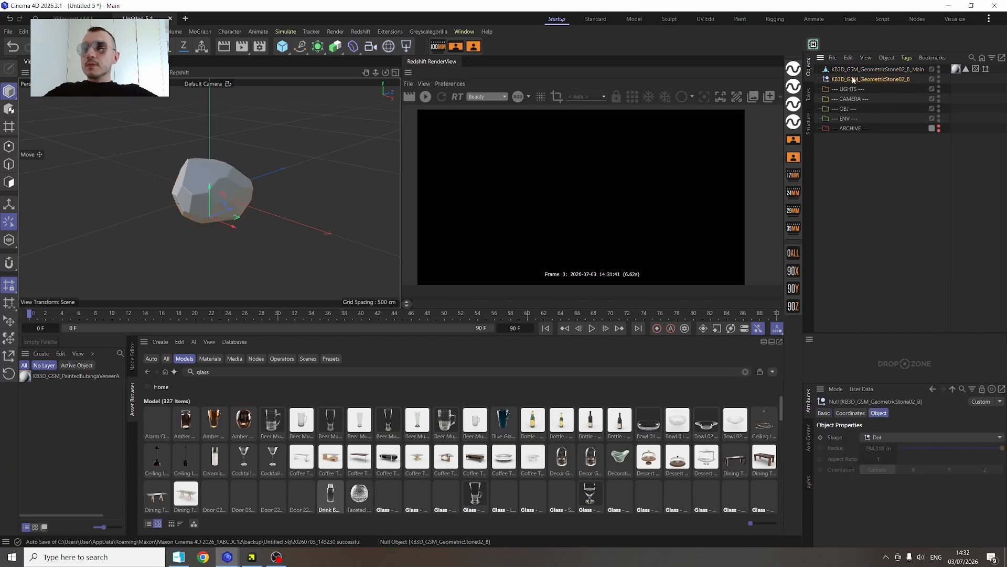
{"action": "key", "text": "Delete"}
Remove the imported veneer material from the stone mesh and delete that material from the project.
{"action": "left_click", "coordinate": [892, 73]}
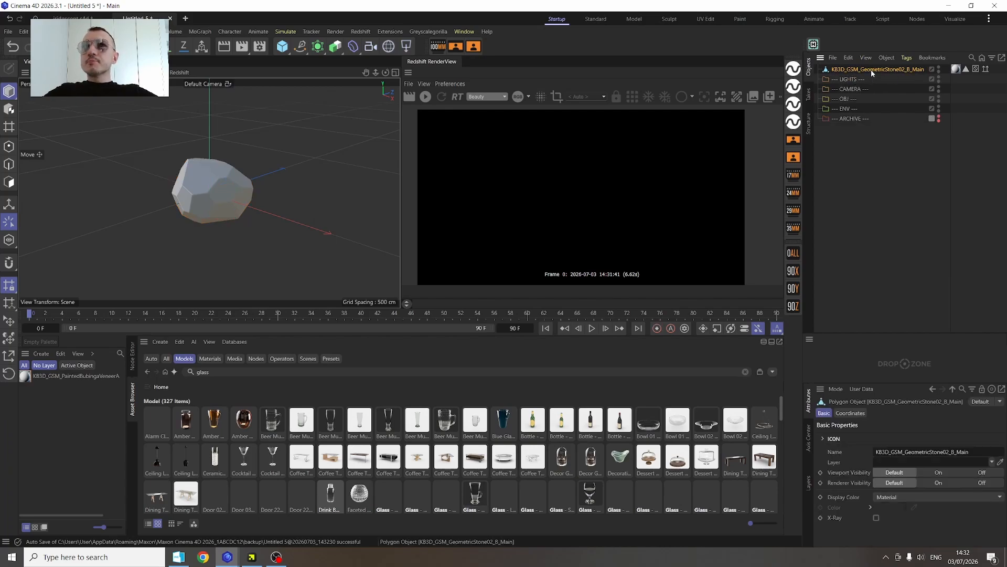
{"action": "left_click", "coordinate": [957, 70]}
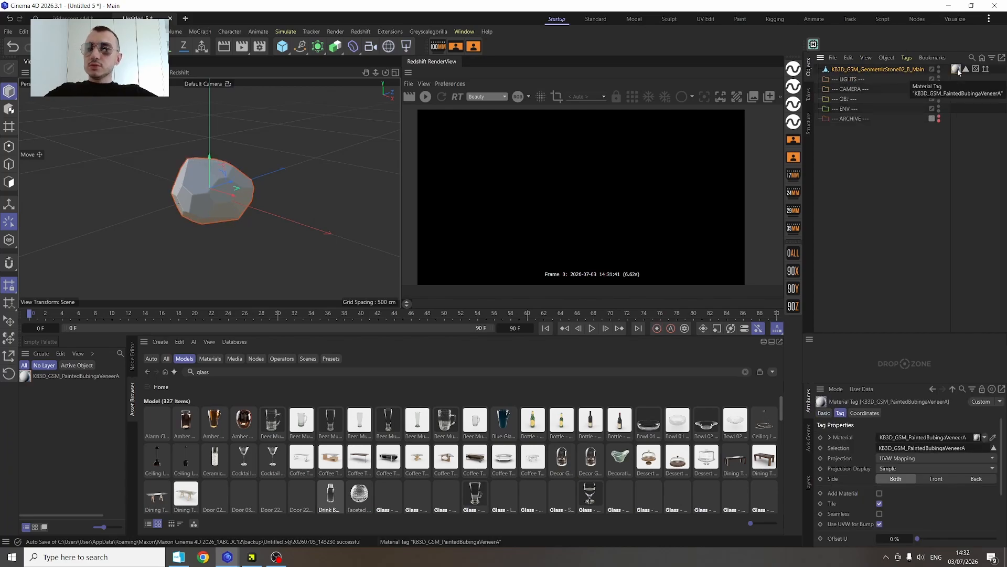
{"action": "key", "text": "Delete"}
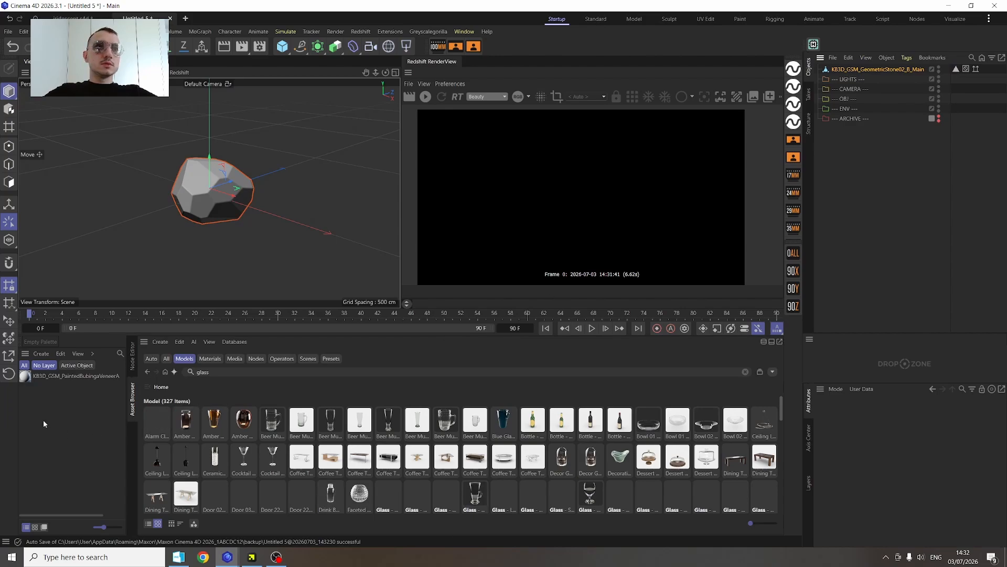
{"action": "left_click", "coordinate": [46, 376]}
{"action": "key", "text": "Delete"}
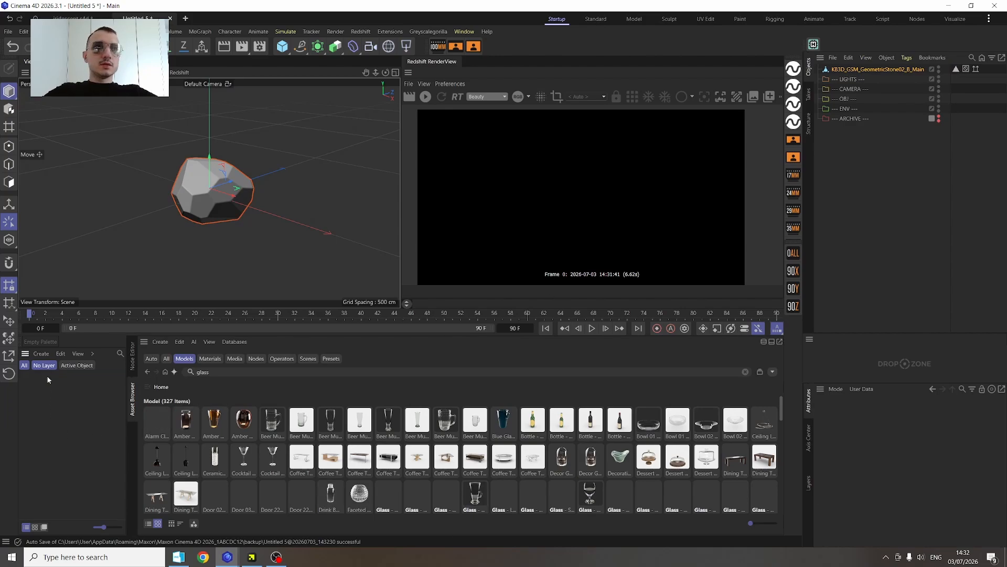
Create a Redshift material and make it clear glass with transmission weight 1 and reflection roughness 0.
{"action": "double_click", "coordinate": [37, 395]}
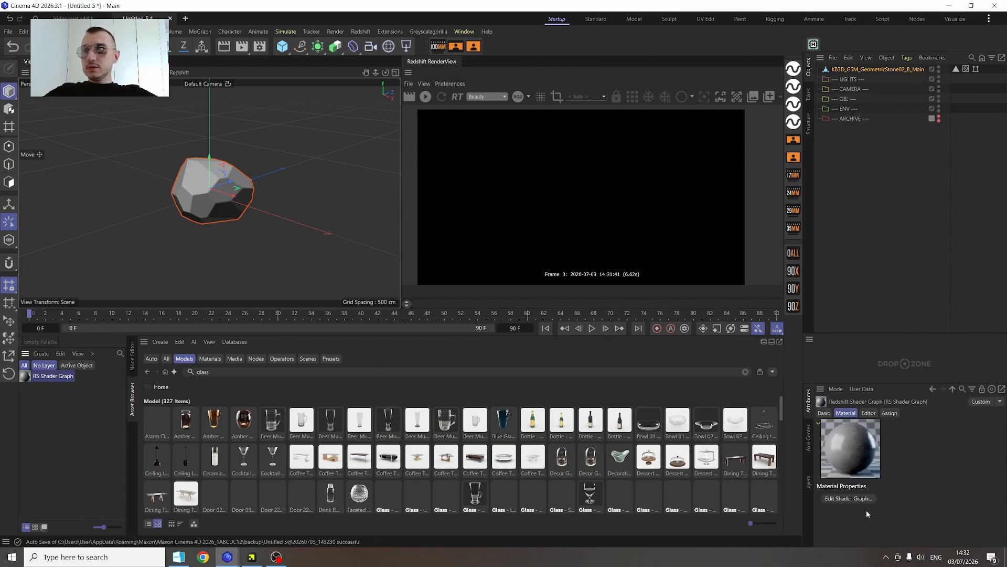
{"action": "left_click", "coordinate": [848, 499]}
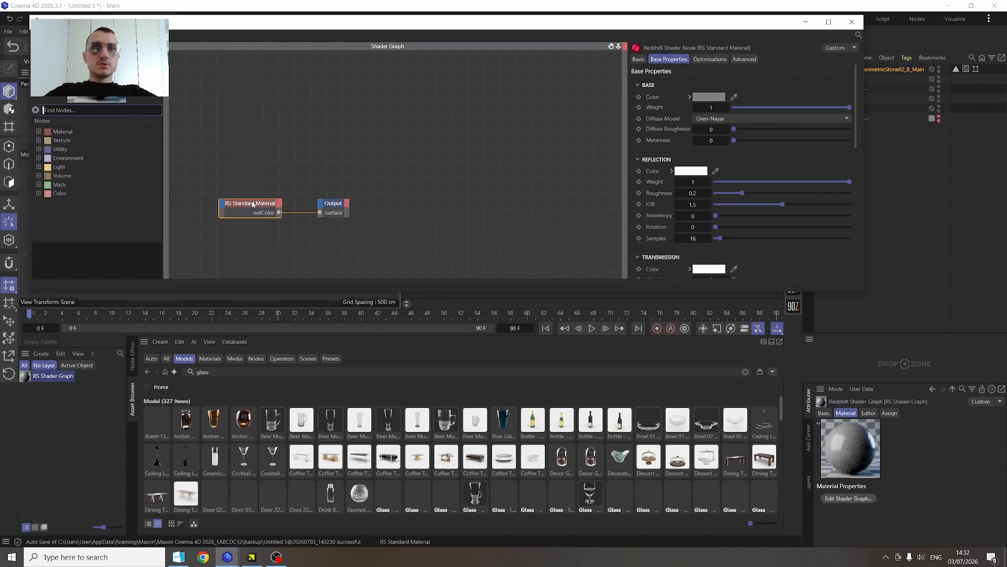
{"action": "scroll", "coordinate": [764, 158], "scroll_direction": "down", "scroll_amount": 3}
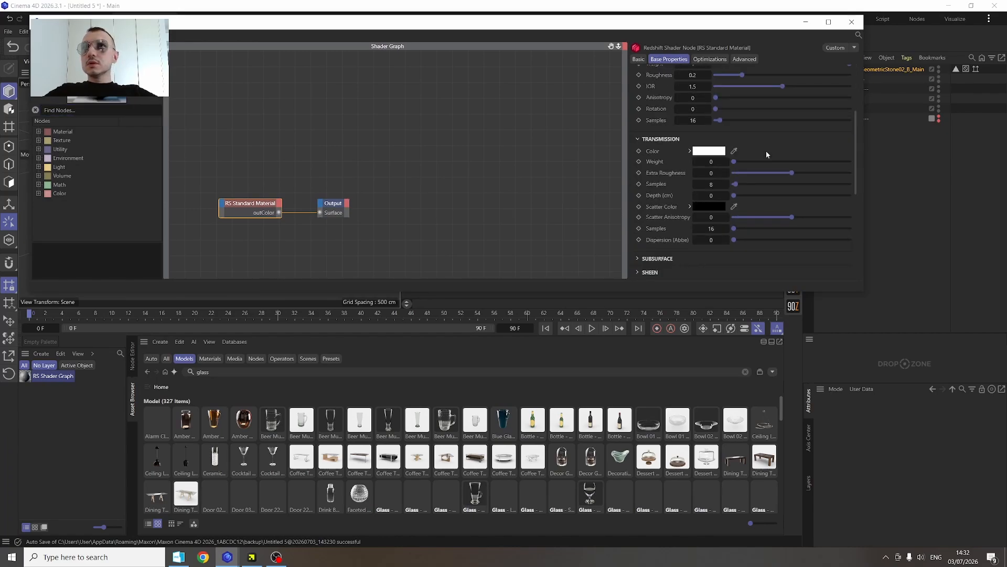
{"action": "left_click_drag", "start_coordinate": [757, 166], "coordinate": [932, 161]}
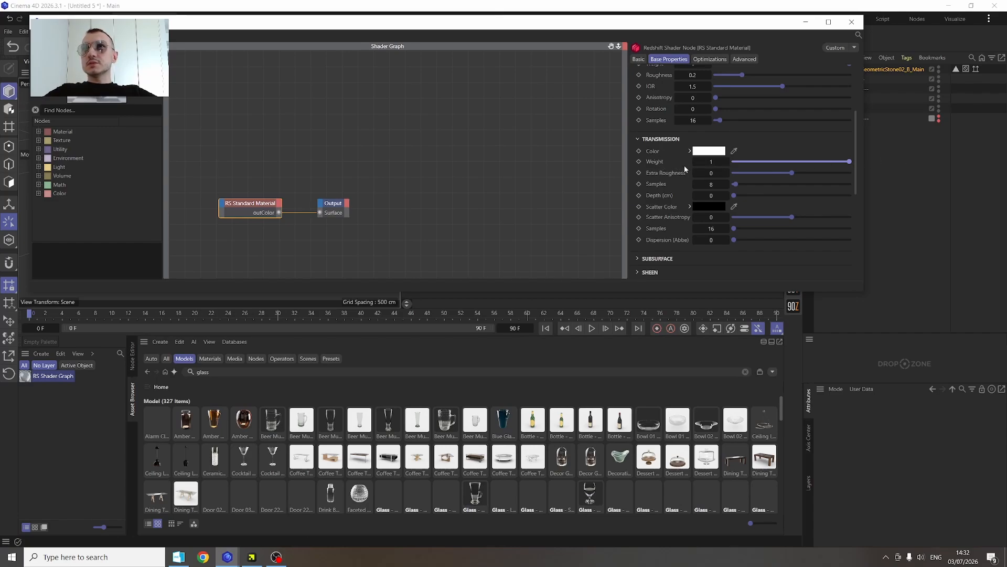
{"action": "scroll", "coordinate": [769, 130], "scroll_direction": "up", "scroll_amount": 3}
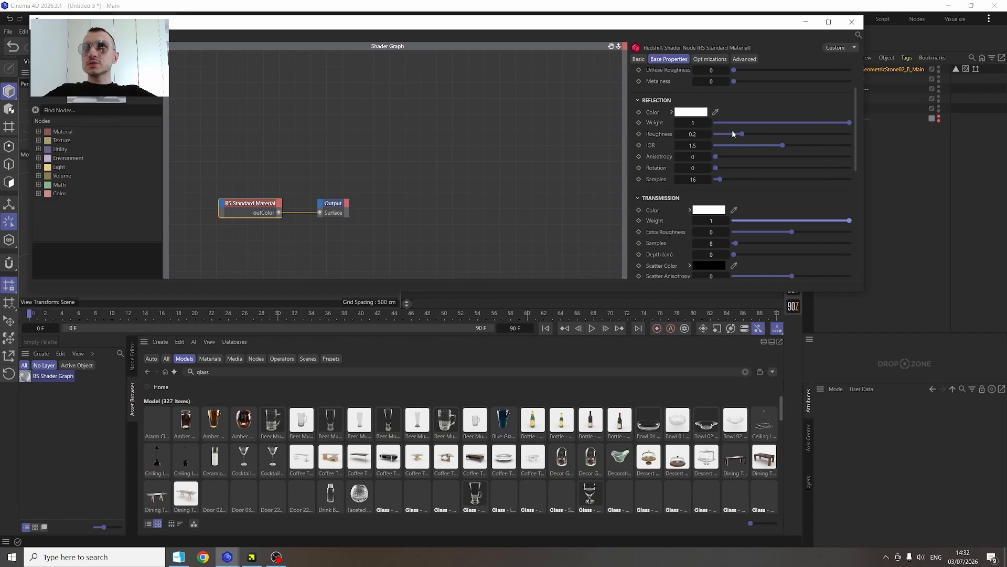
{"action": "left_click_drag", "start_coordinate": [734, 136], "coordinate": [675, 138]}
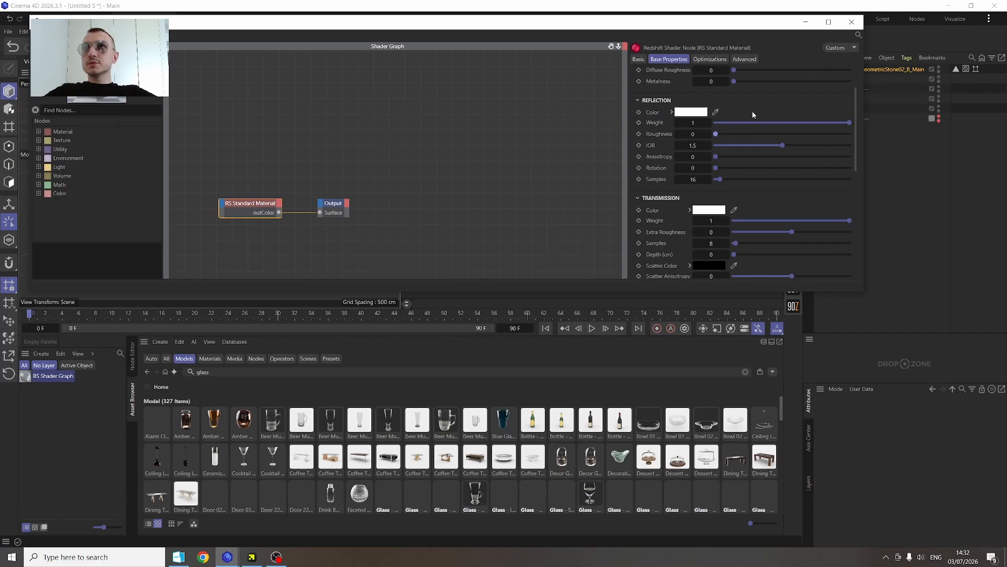
Apply the new RS Shader Graph material to the stone mesh and start the Redshift render preview.
{"action": "left_click", "coordinate": [806, 24]}
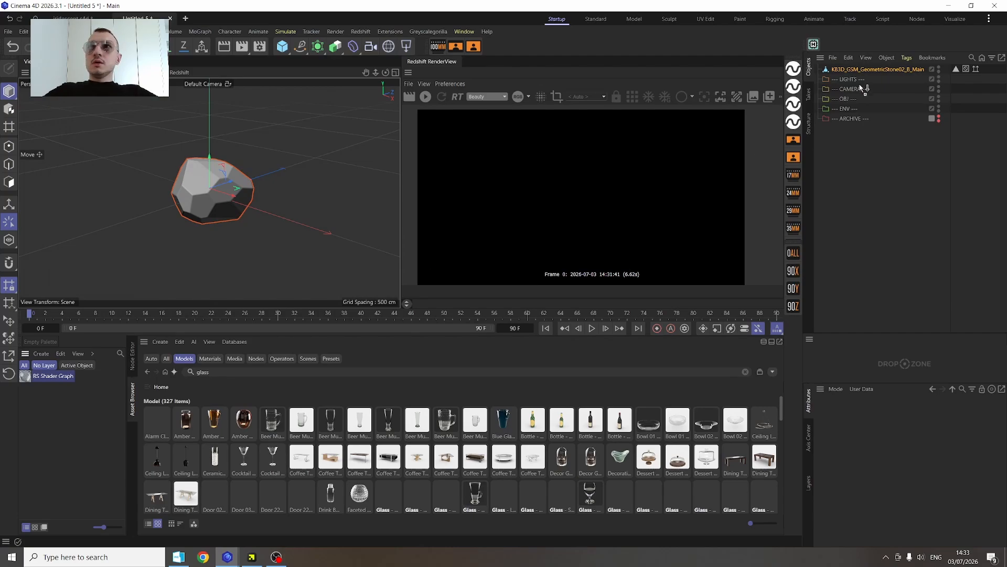
{"action": "left_click_drag", "start_coordinate": [861, 88], "coordinate": [862, 70]}
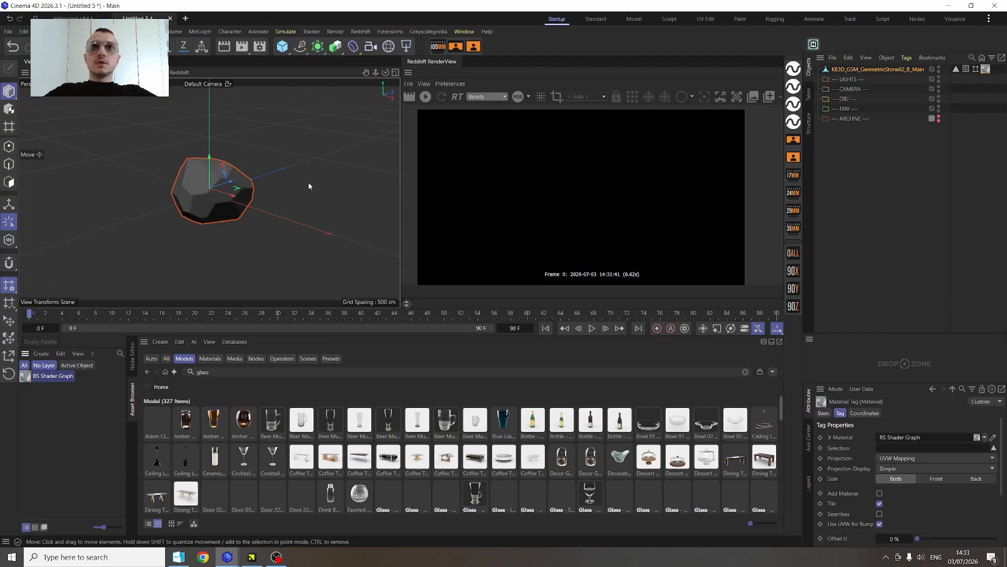
{"action": "left_click", "coordinate": [425, 97]}
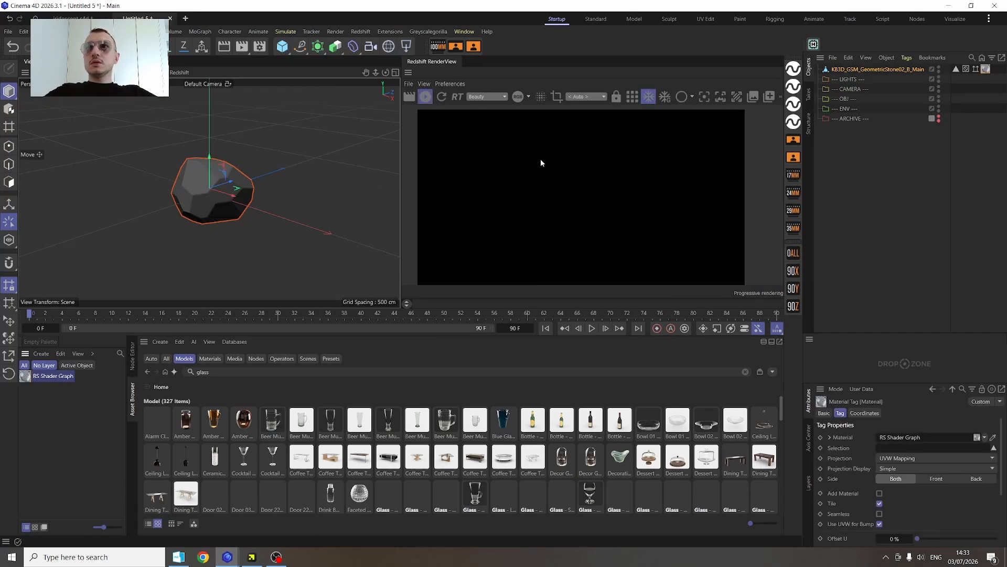
Add a Redshift dome light and use the 05c75d10 PNG from E:\Rec as its texture, without copying it to the project.
{"action": "left_click", "coordinate": [388, 46]}
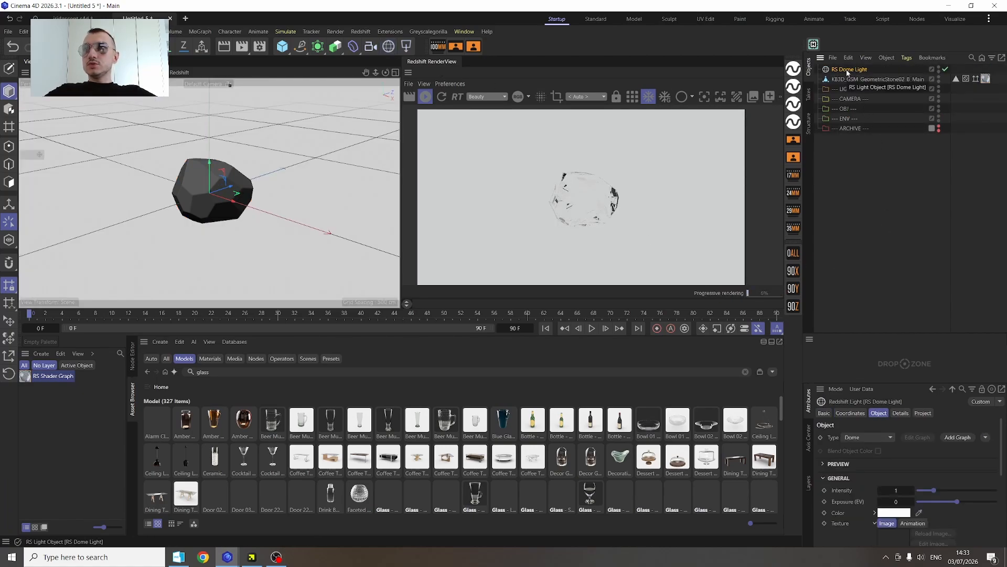
{"action": "scroll", "coordinate": [944, 475], "scroll_direction": "down", "scroll_amount": 2}
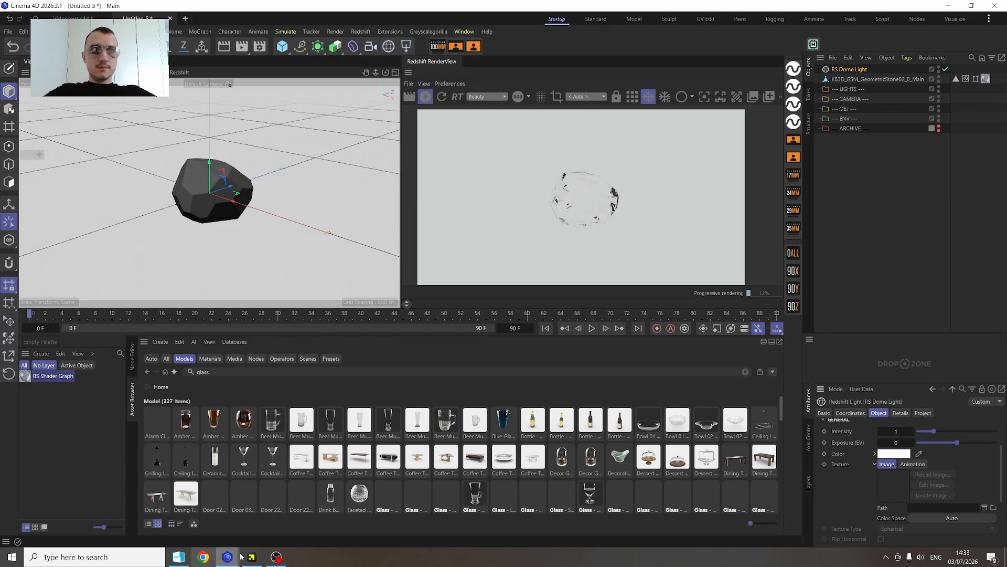
{"action": "left_click", "coordinate": [179, 557]}
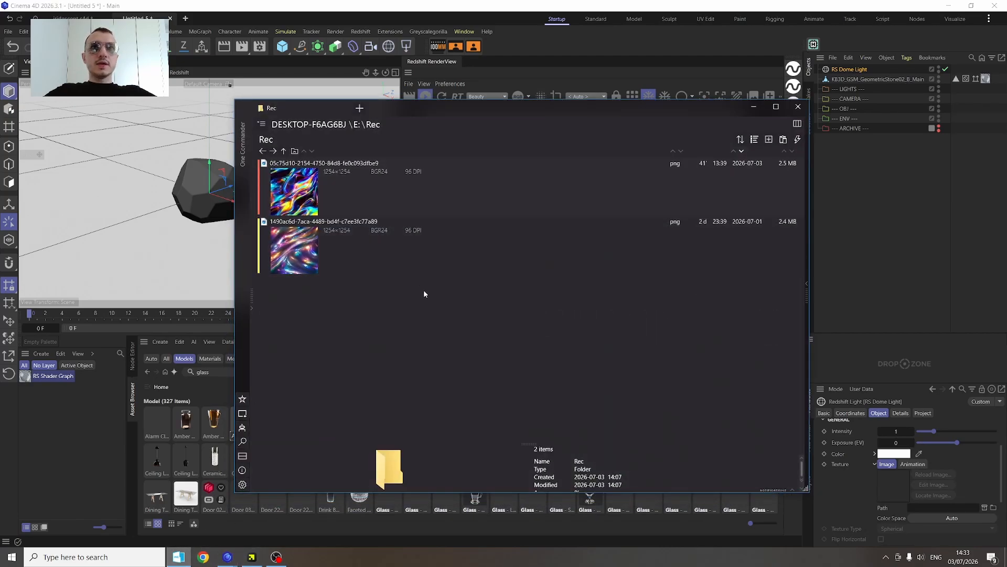
{"action": "left_click", "coordinate": [302, 196]}
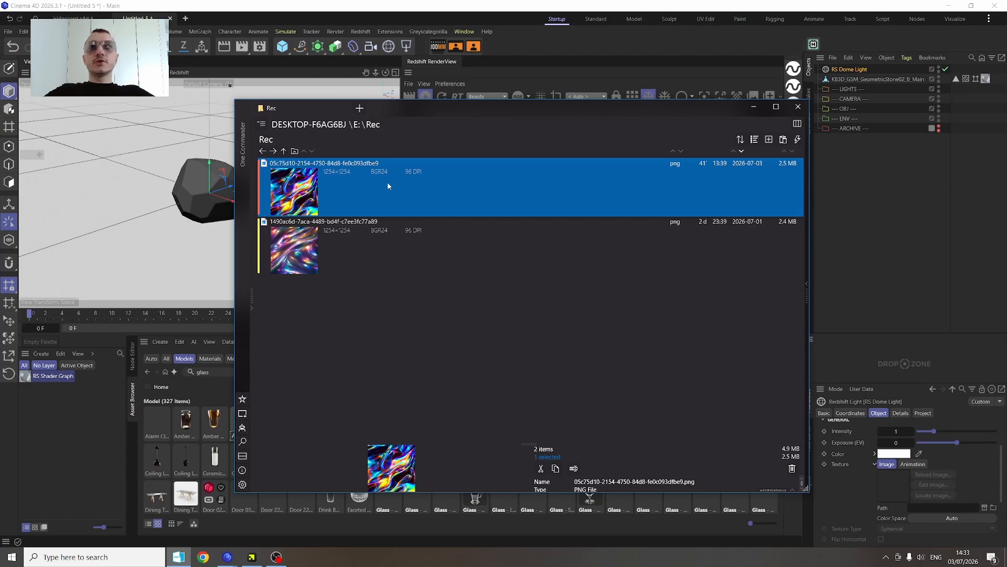
{"action": "left_click_drag", "start_coordinate": [308, 201], "coordinate": [926, 509]}
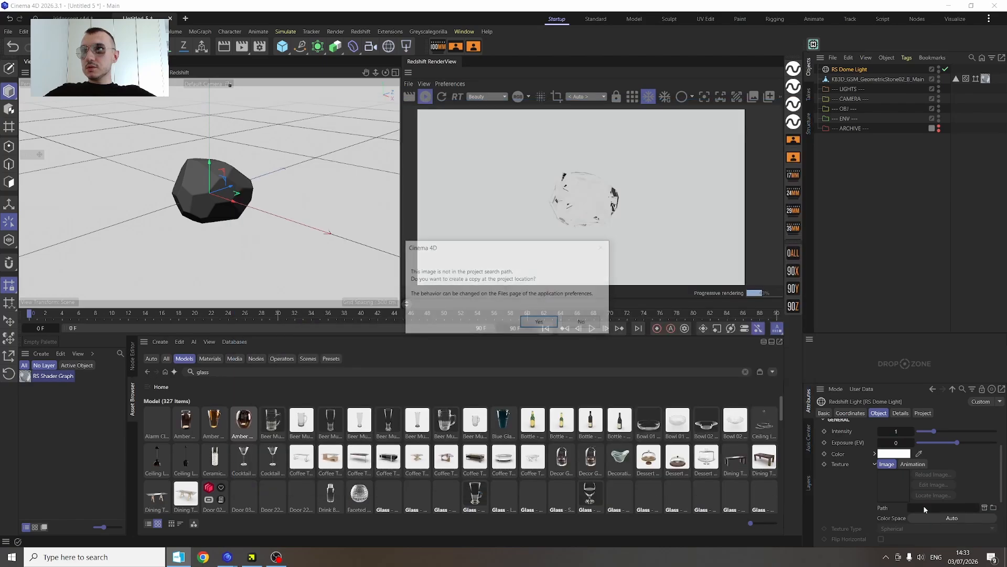
{"action": "left_click", "coordinate": [584, 322]}
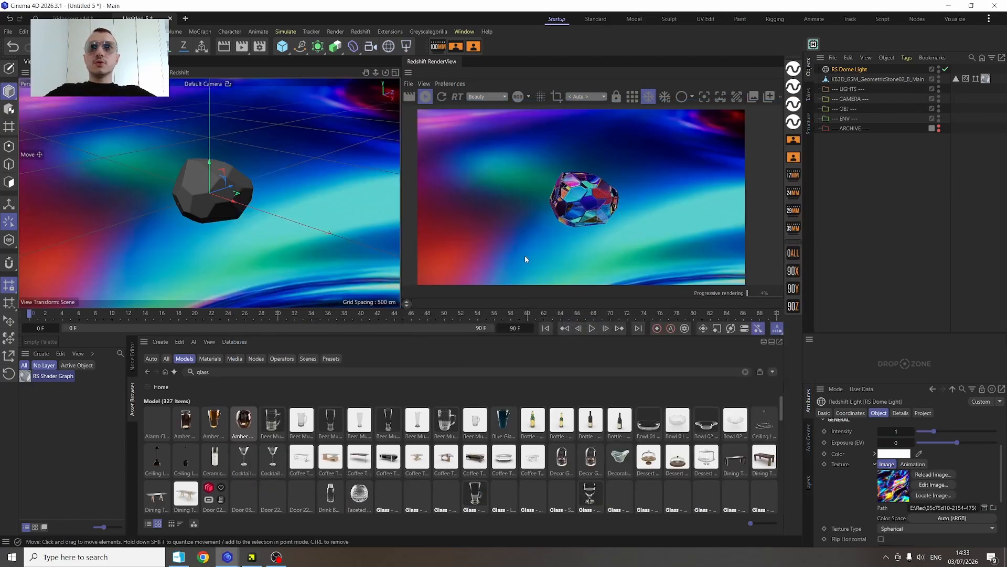
Set the dome light's camera contribution to 0 and return to its object properties.
{"action": "left_click", "coordinate": [906, 413]}
{"action": "left_click", "coordinate": [926, 489]}
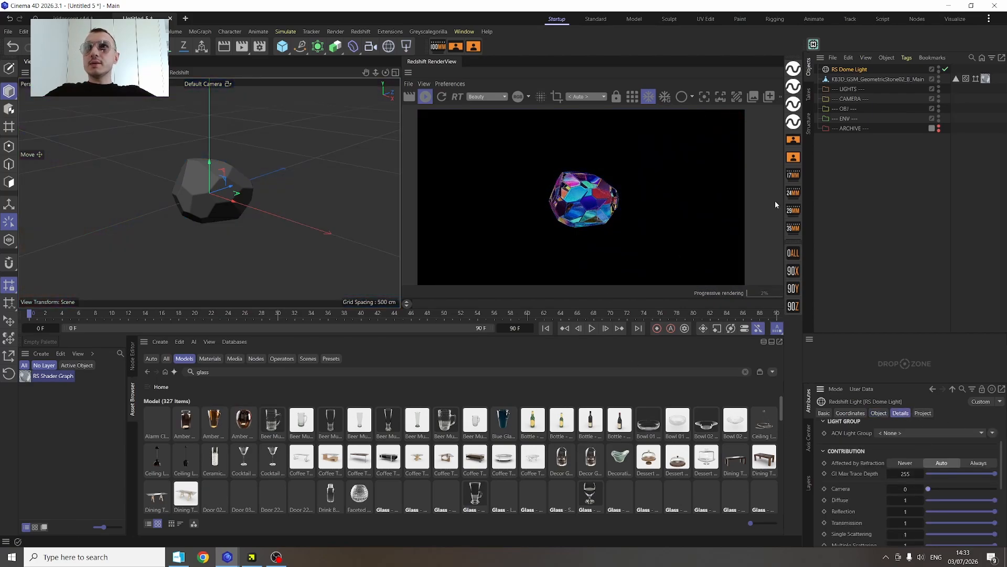
{"action": "left_click", "coordinate": [879, 414]}
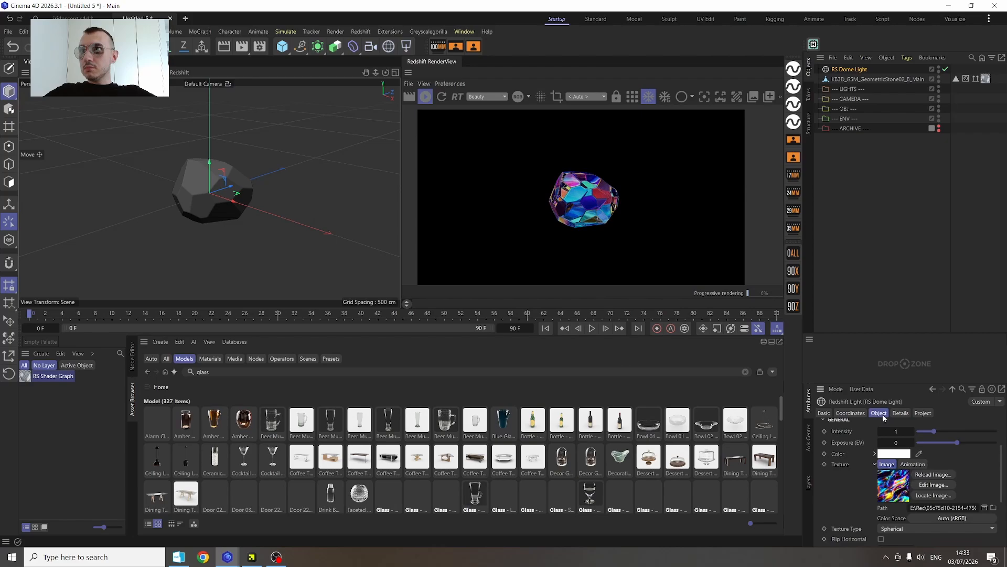
Set the dome light's exposure to 1 EV and check the brighter stone from a closer angle.
{"action": "left_click", "coordinate": [894, 442]}
{"action": "type", "text": "1"}
{"action": "key", "text": "Return"}
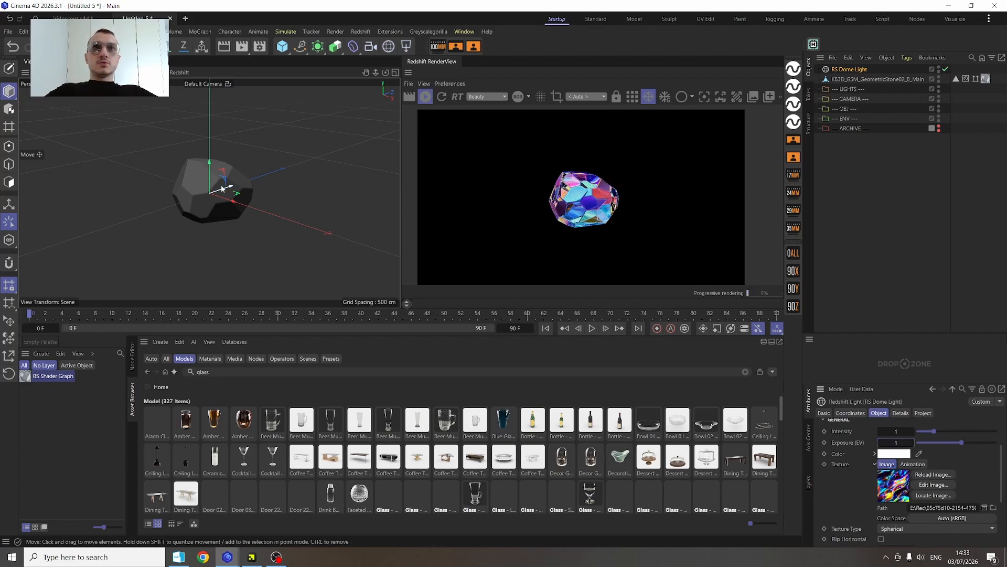
{"action": "left_click_drag", "start_coordinate": [222, 188], "coordinate": [241, 201], "text": "alt"}
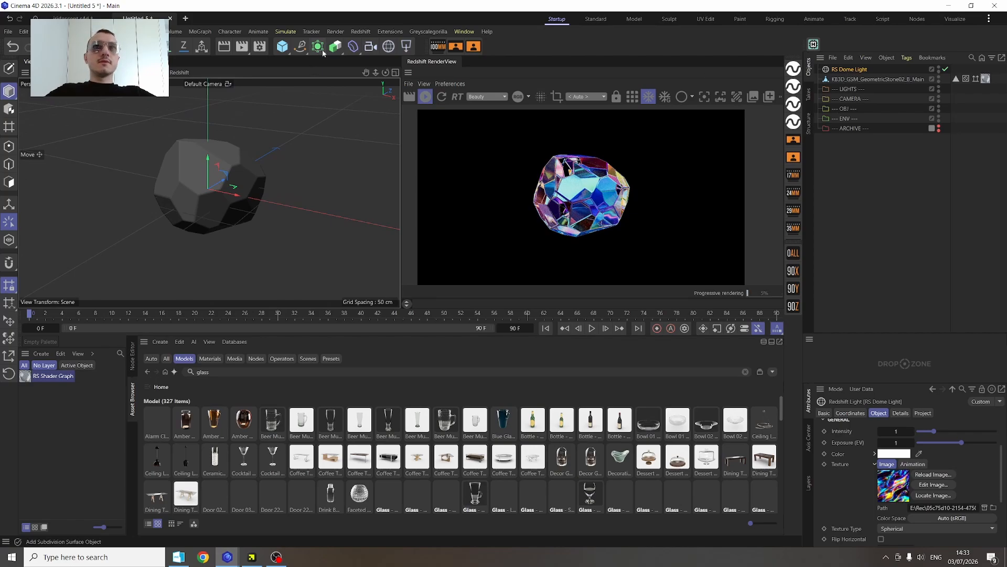
Raise the Redshift trace depths in the render settings to 18 combined, 8 reflection and 8 refraction.
{"action": "left_click", "coordinate": [260, 46]}
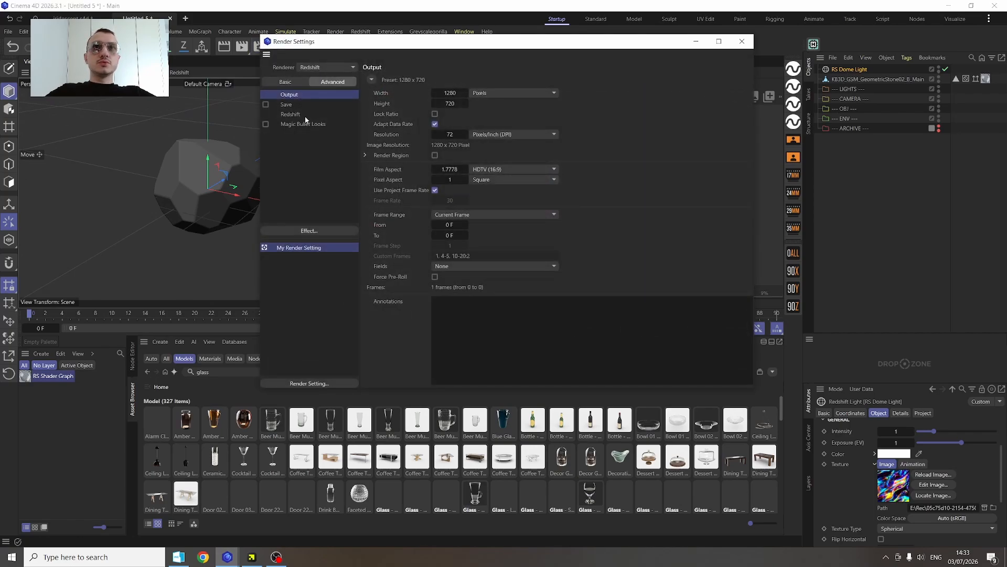
{"action": "left_click", "coordinate": [291, 115]}
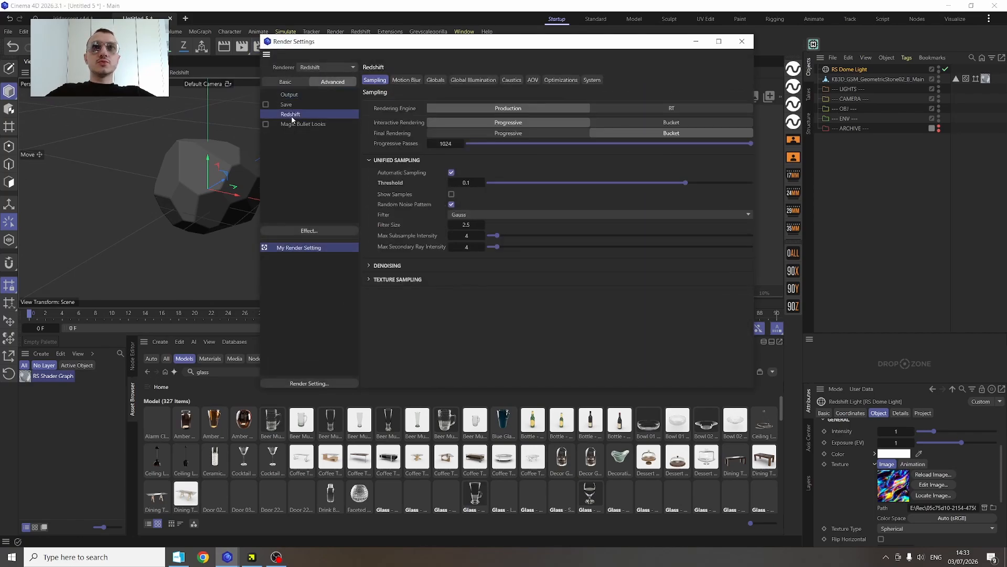
{"action": "left_click", "coordinate": [437, 80]}
{"action": "left_click", "coordinate": [432, 134]}
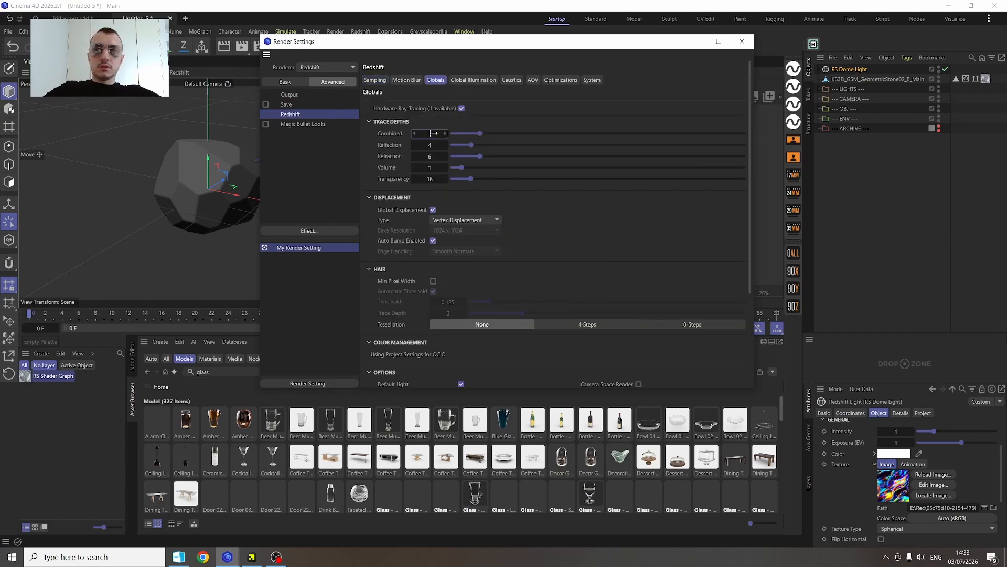
{"action": "key", "text": "Return"}
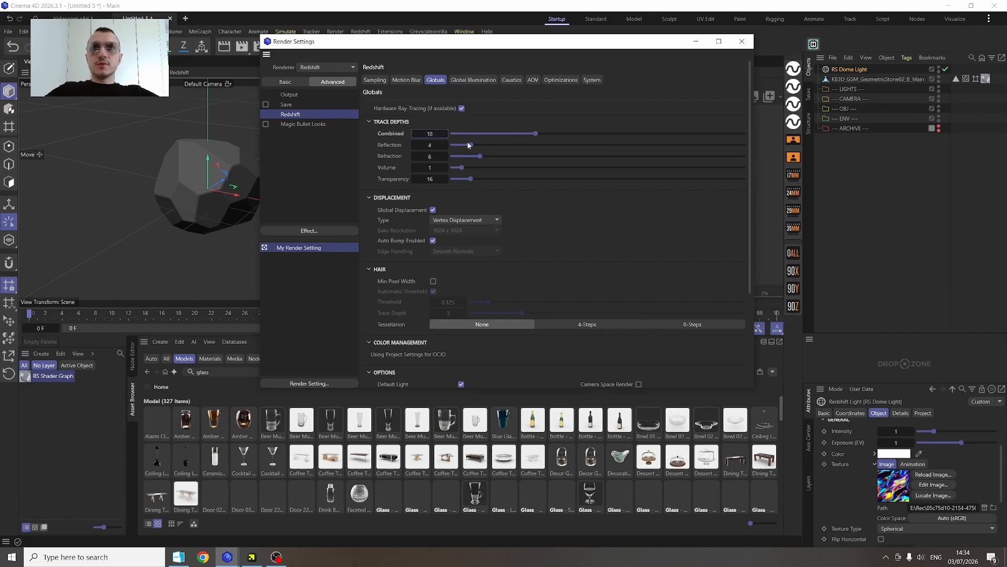
{"action": "left_click_drag", "start_coordinate": [427, 145], "coordinate": [438, 145]}
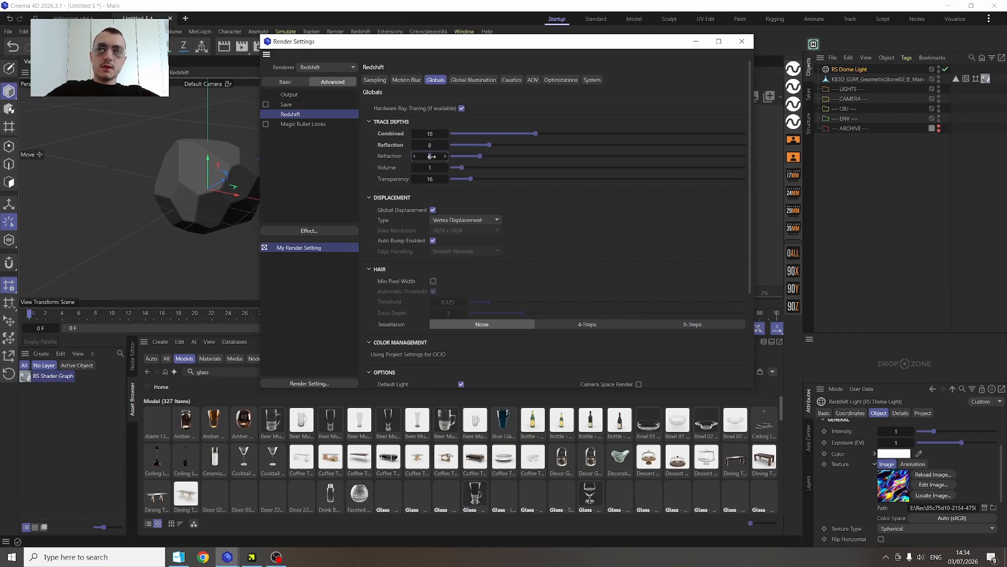
{"action": "left_click_drag", "start_coordinate": [432, 157], "coordinate": [432, 156]}
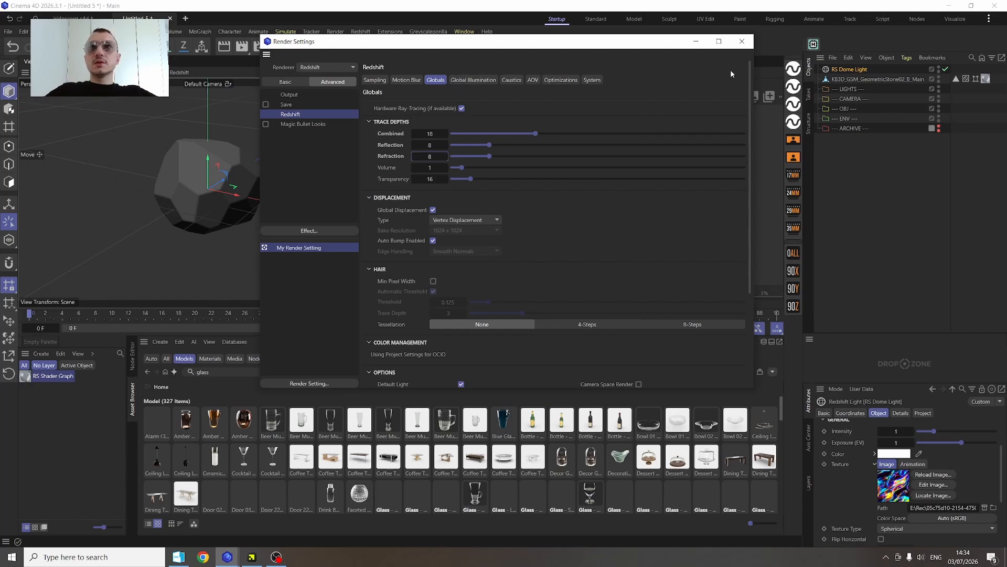
{"action": "left_click", "coordinate": [742, 40]}
{"action": "left_click_drag", "start_coordinate": [146, 233], "coordinate": [248, 189], "text": "alt"}
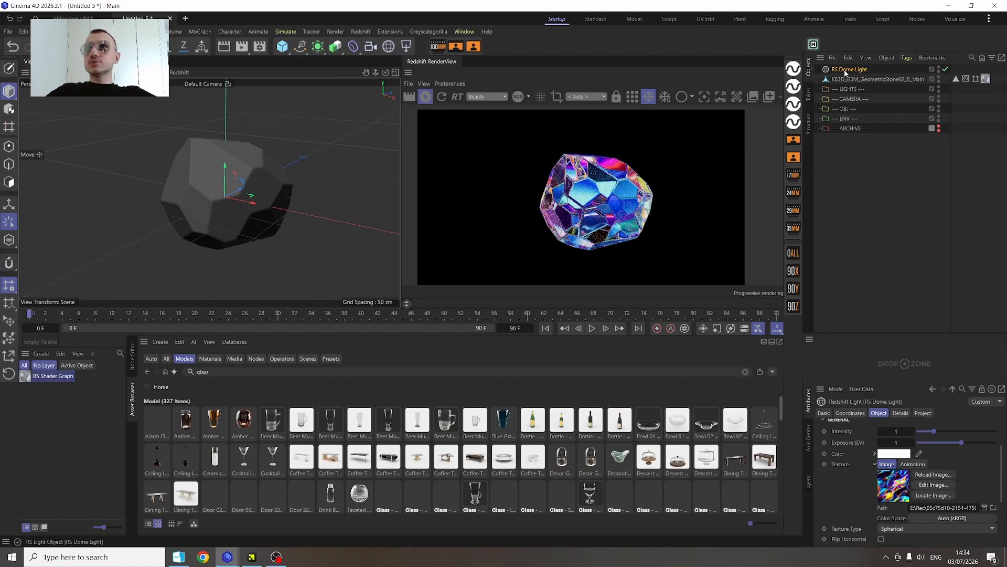
Switch to Cargo and open the Doo-Dad Models kit from the model kits.
{"action": "left_click", "coordinate": [252, 558]}
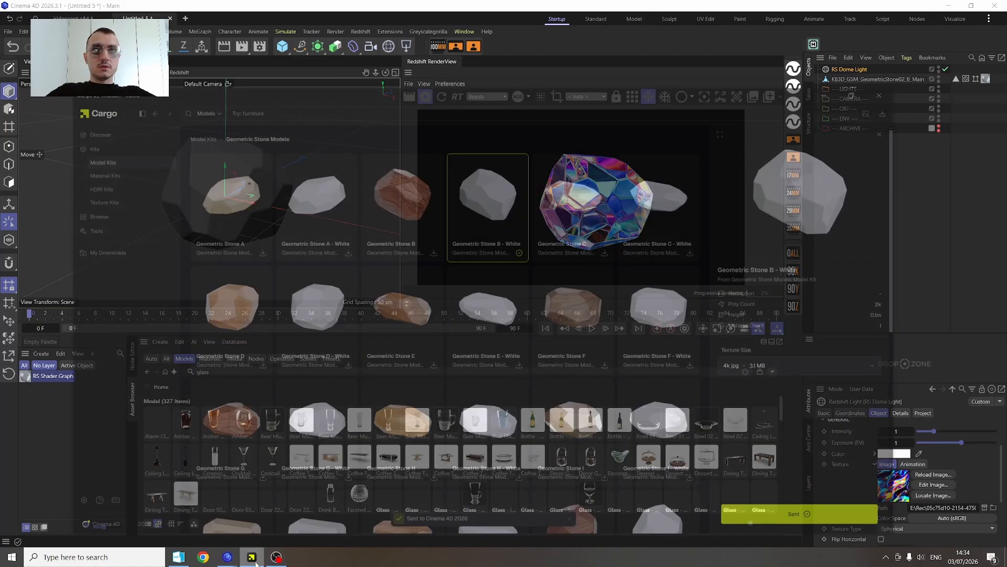
{"action": "left_click", "coordinate": [197, 86]}
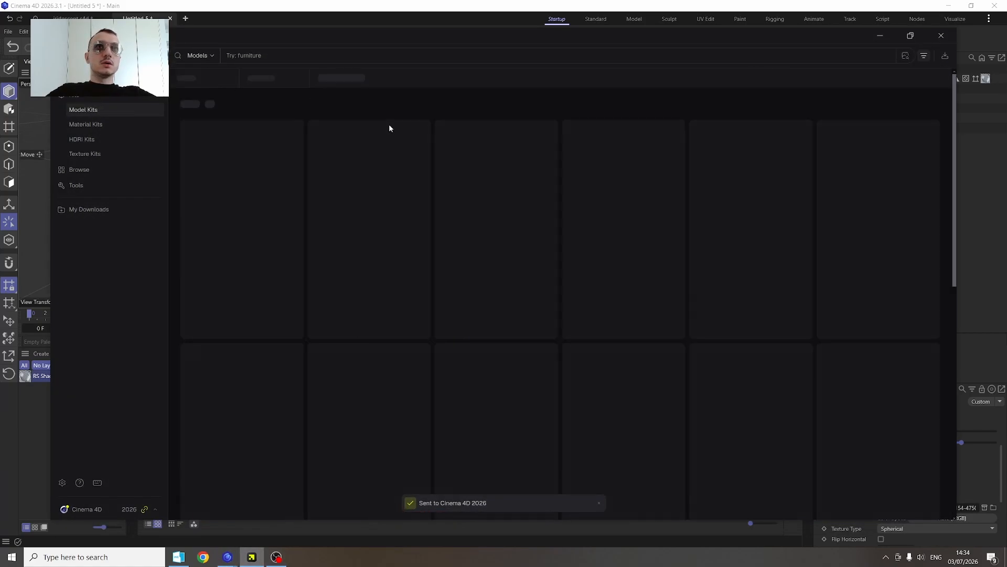
{"action": "scroll", "coordinate": [738, 298], "scroll_direction": "down", "scroll_amount": 3}
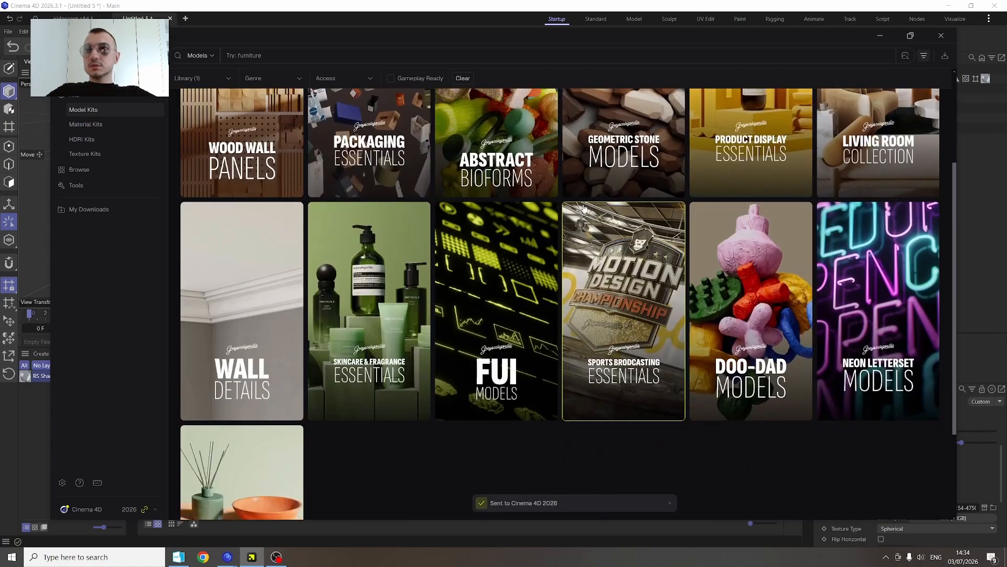
{"action": "left_click", "coordinate": [738, 298]}
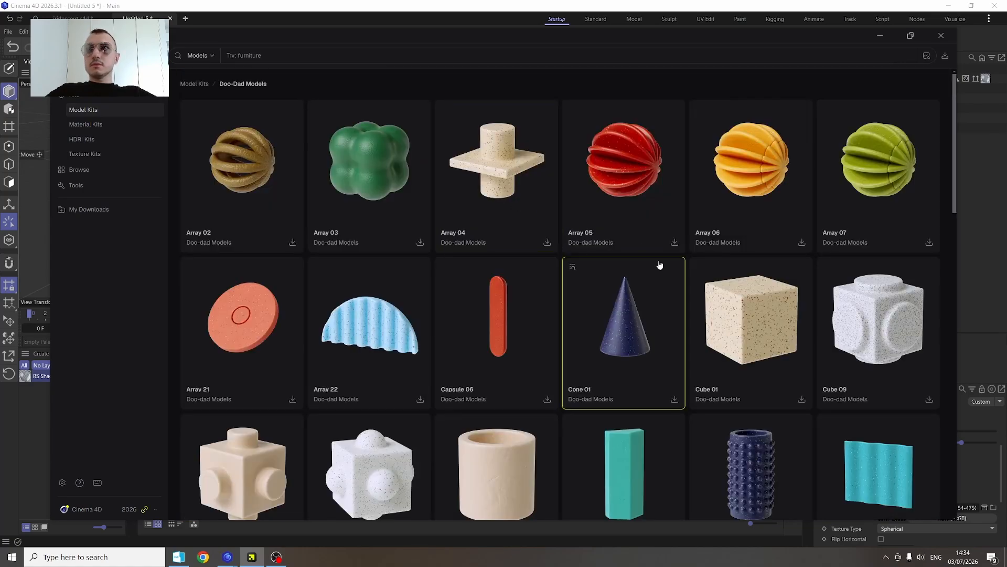
Download the Torus 10 model with 4k jpg textures into the scene and return to Cinema 4D.
{"action": "scroll", "coordinate": [659, 263], "scroll_direction": "down", "scroll_amount": 3}
{"action": "scroll", "coordinate": [512, 273], "scroll_direction": "down", "scroll_amount": 2}
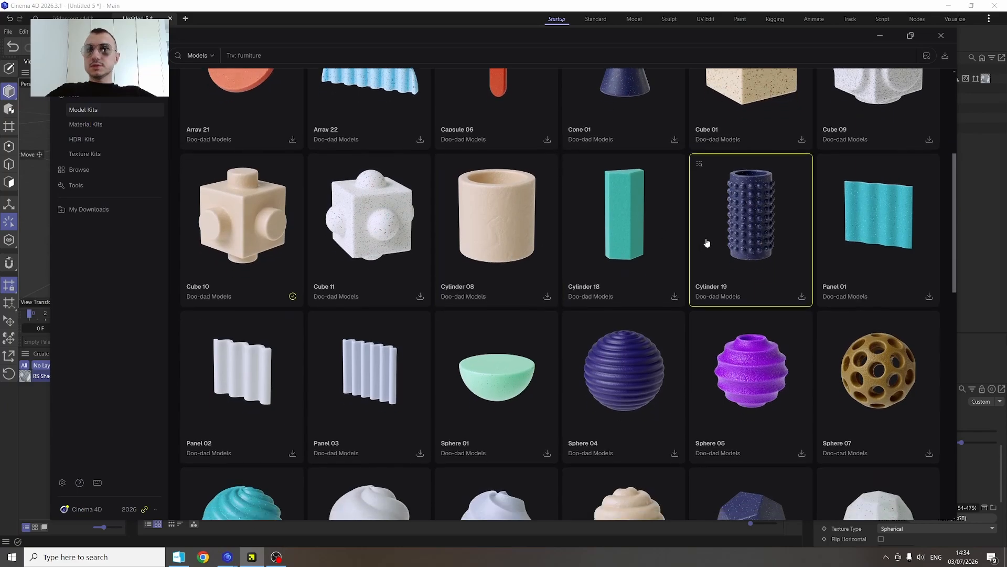
{"action": "scroll", "coordinate": [530, 288], "scroll_direction": "down", "scroll_amount": 4}
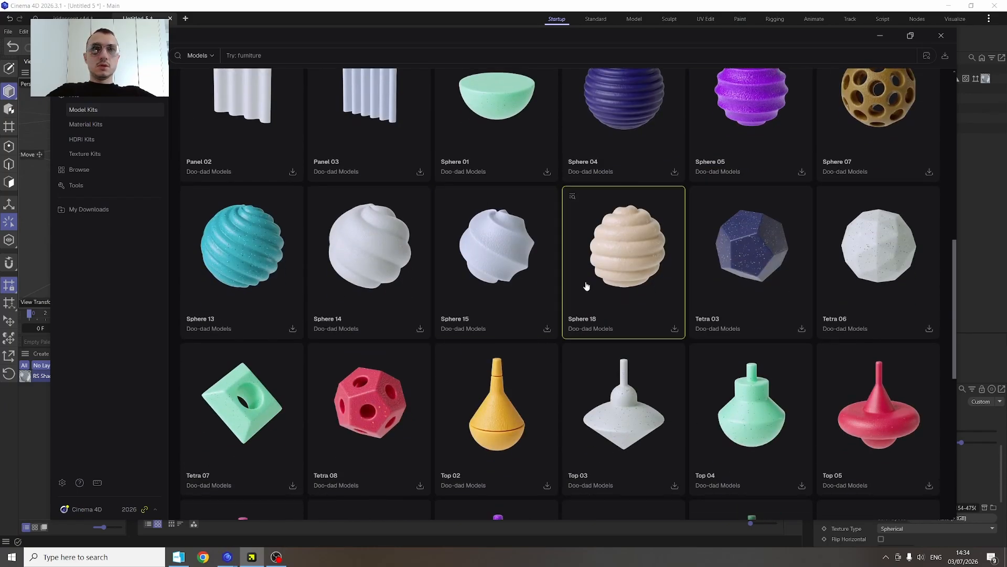
{"action": "left_click", "coordinate": [215, 252]}
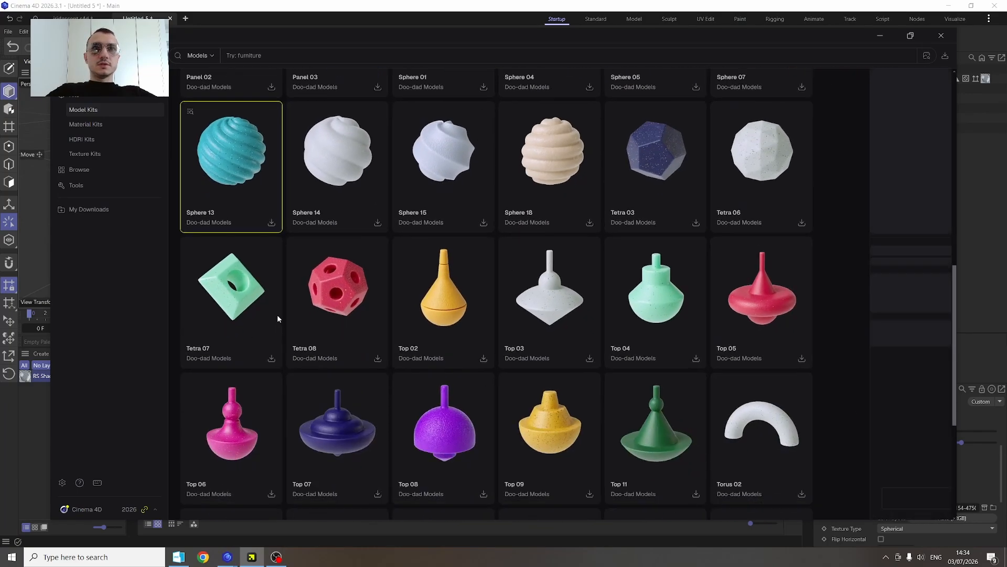
{"action": "scroll", "coordinate": [294, 236], "scroll_direction": "down", "scroll_amount": 1}
{"action": "scroll", "coordinate": [474, 361], "scroll_direction": "down", "scroll_amount": 2}
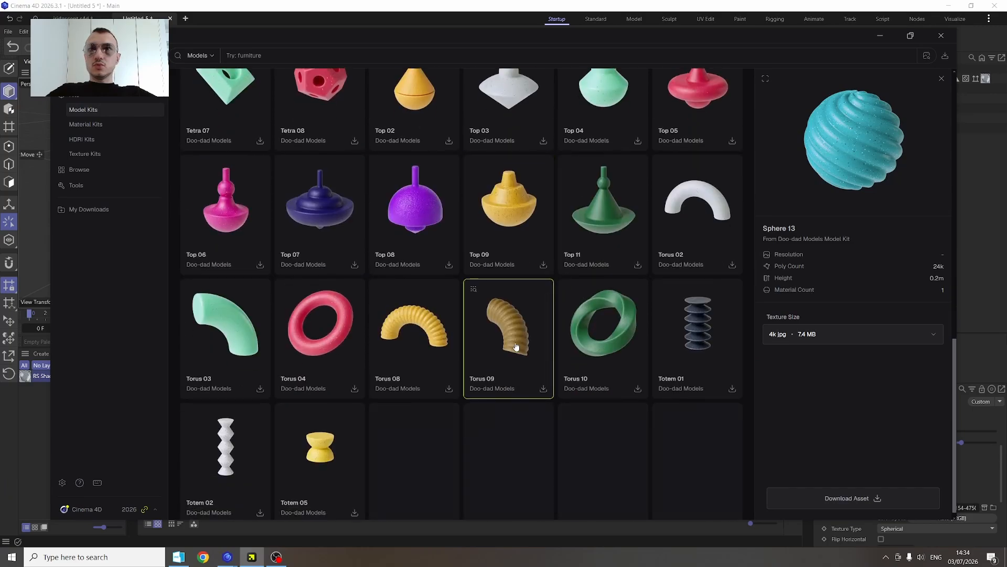
{"action": "left_click", "coordinate": [638, 390]}
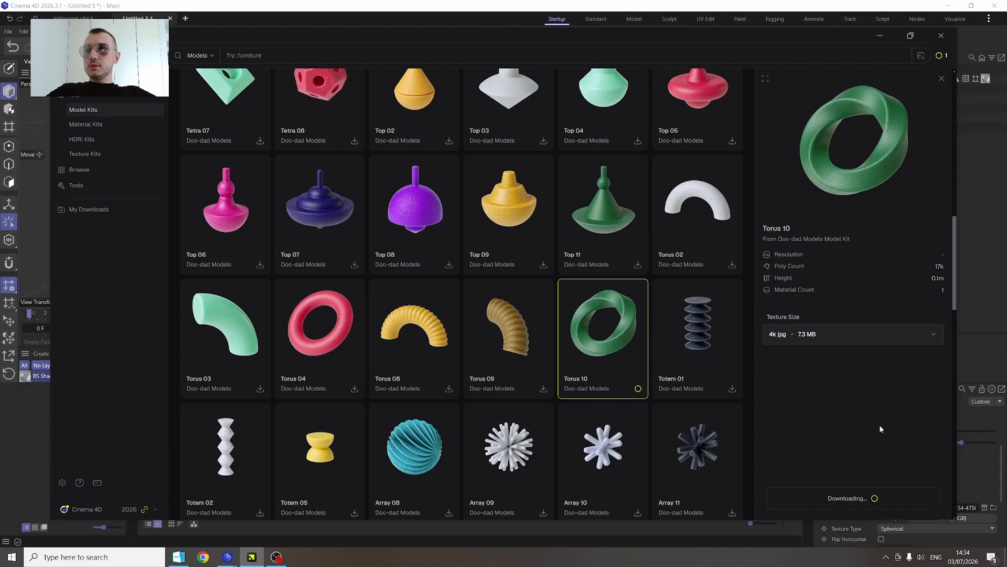
{"action": "left_click", "coordinate": [880, 37]}
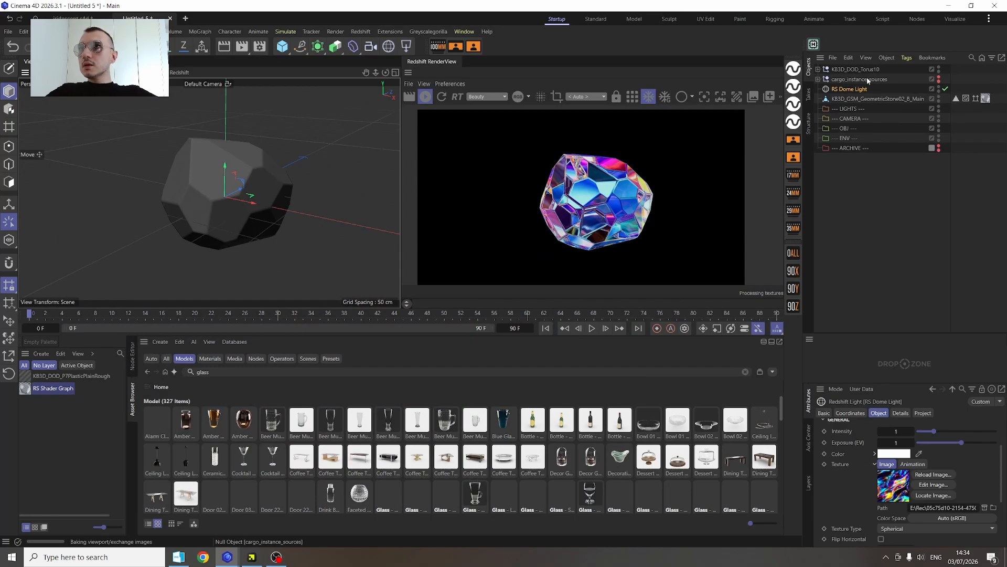
Hide the geometric stone and remove the original plastic material from the KB3D_DOD_Torus10_Main mesh.
{"action": "left_click", "coordinate": [864, 70]}
{"action": "left_click", "coordinate": [853, 80]}
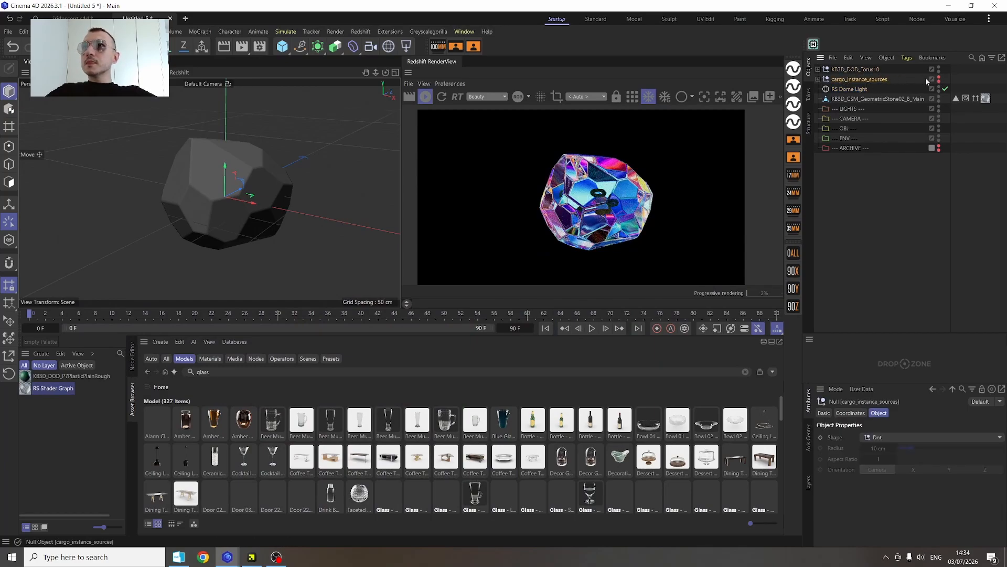
{"action": "left_click", "coordinate": [871, 69]}
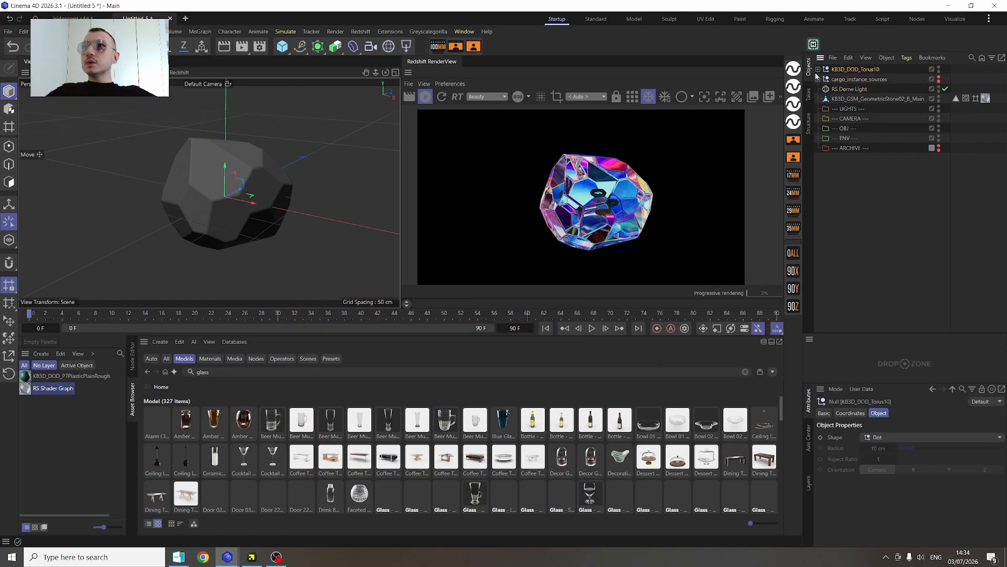
{"action": "left_click", "coordinate": [939, 102]}
{"action": "left_click", "coordinate": [855, 79]}
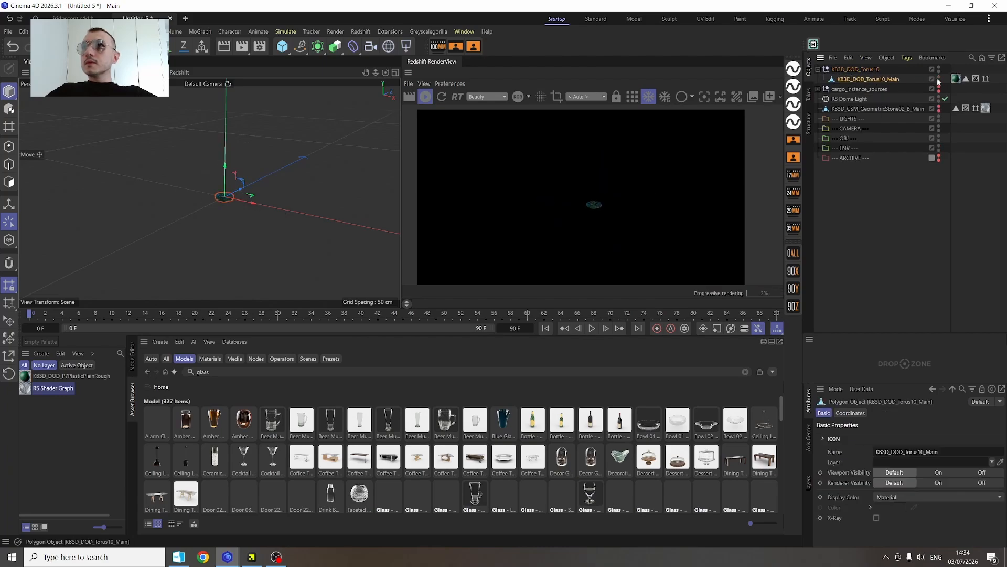
{"action": "left_click", "coordinate": [956, 79]}
{"action": "key", "text": "Delete"}
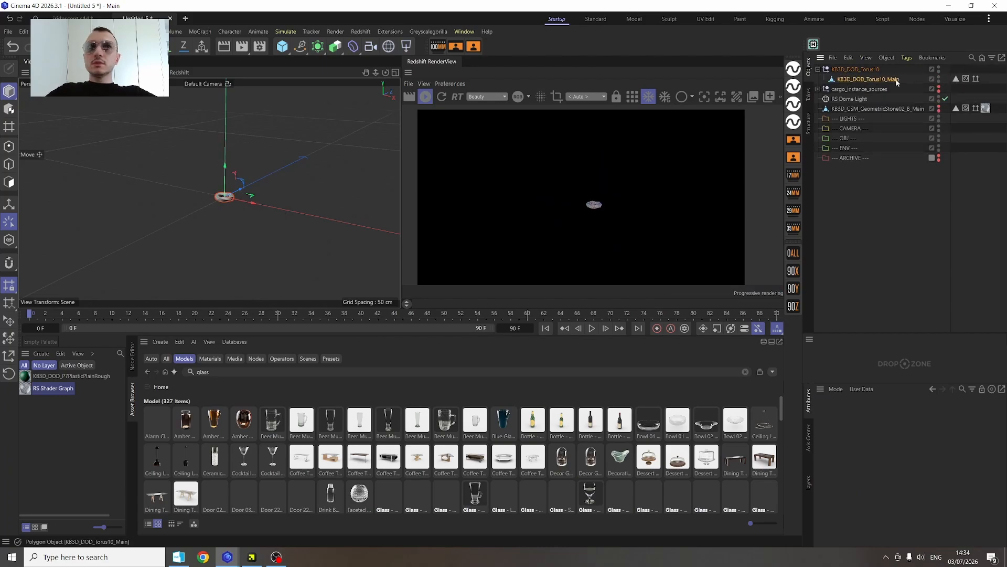
Scale the torus mesh up to roughly fill the render view and apply the RS Shader Graph glass material to it.
{"action": "key", "text": "t"}
{"action": "mouse_move", "coordinate": [307, 229]}
{"action": "left_mouse_down"}
{"action": "mouse_move", "coordinate": [289, 225]}
{"action": "mouse_move", "coordinate": [315, 226]}
{"action": "left_mouse_up"}
{"action": "left_click_drag", "start_coordinate": [231, 245], "coordinate": [227, 248]}
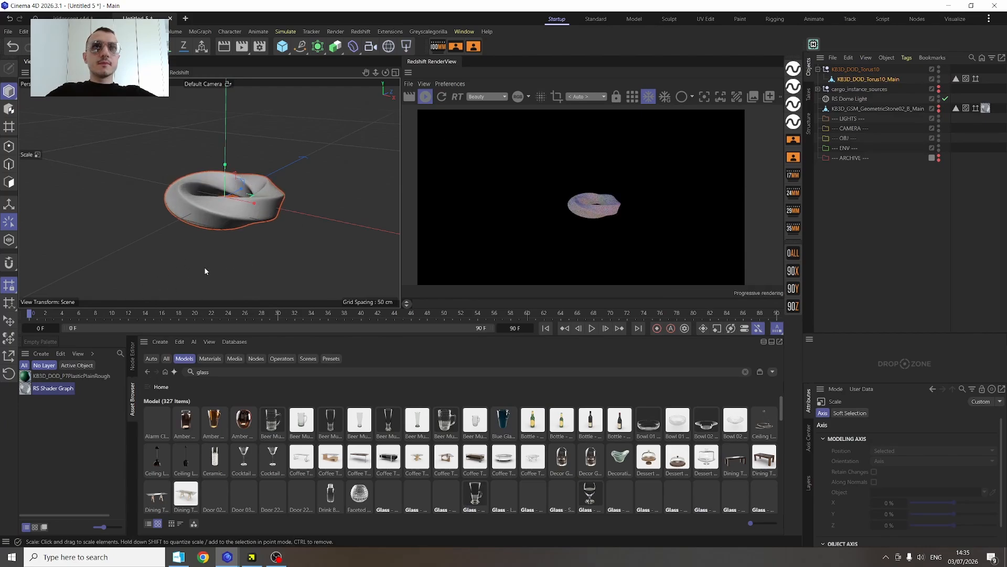
{"action": "key", "text": "ctrl+z"}
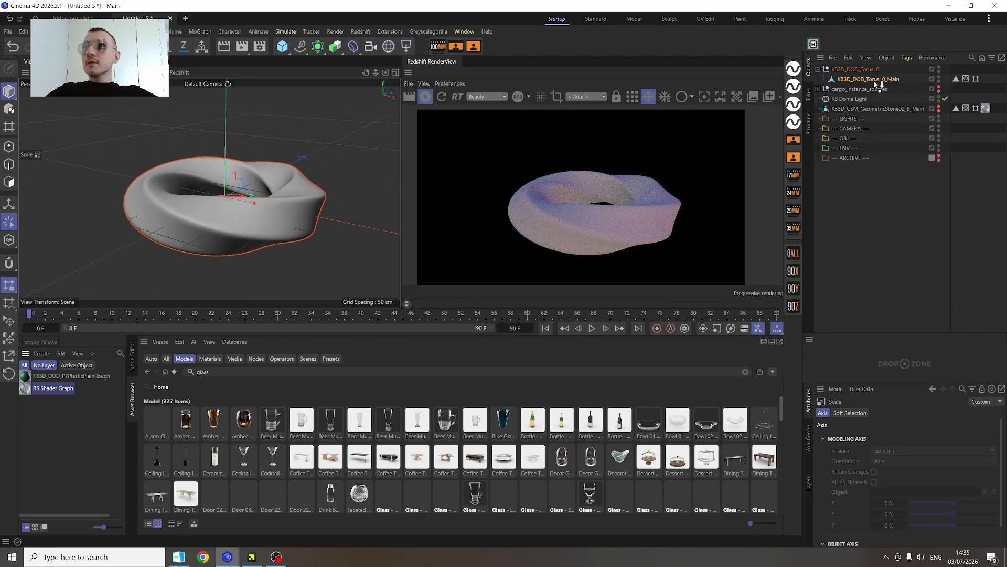
{"action": "left_click_drag", "start_coordinate": [875, 79], "coordinate": [876, 79]}
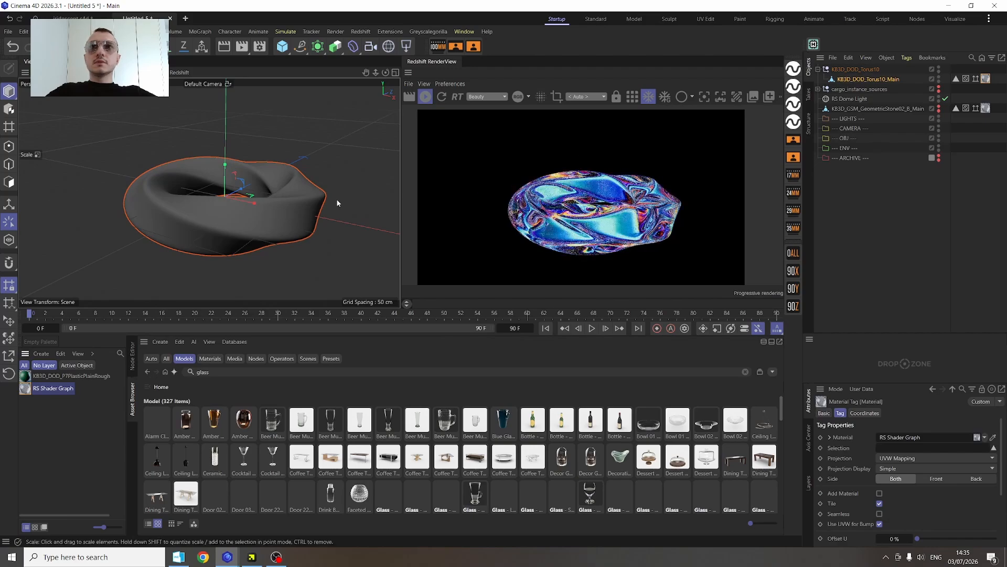
Rotate the torus mesh so the ring stands upright and its opening faces the camera at an angle.
{"action": "key", "text": "r"}
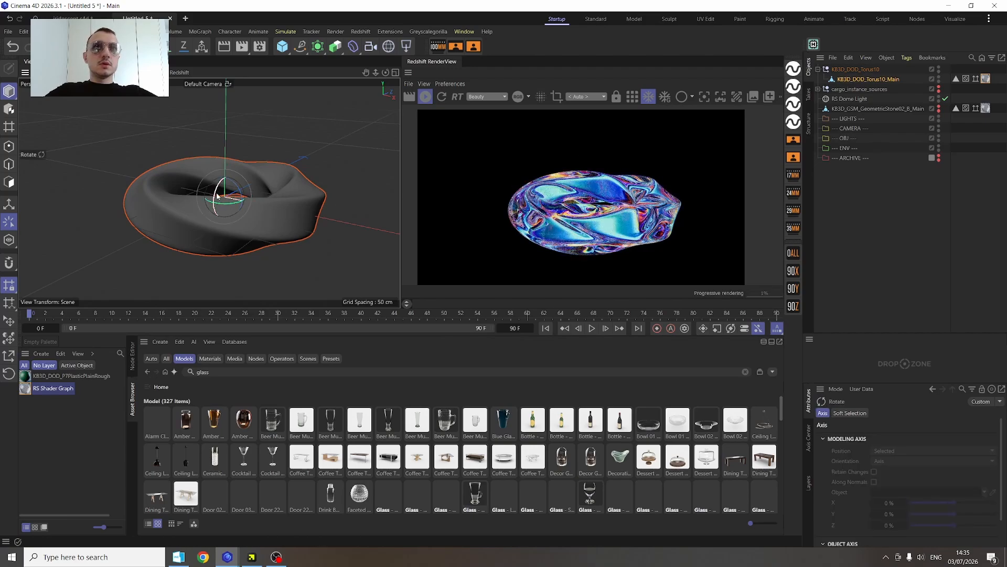
{"action": "left_click_drag", "start_coordinate": [218, 196], "coordinate": [273, 207]}
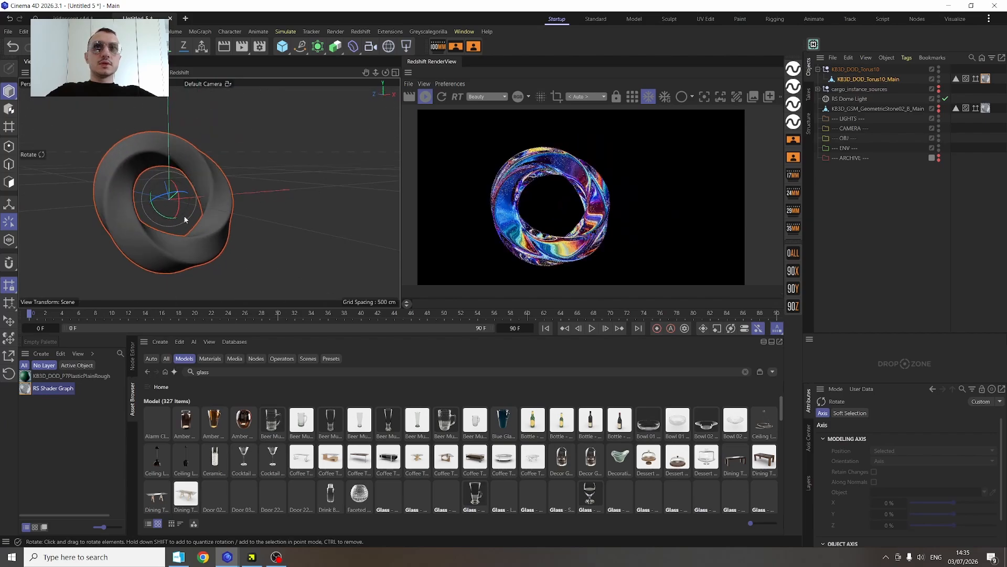
{"action": "left_click_drag", "start_coordinate": [185, 219], "coordinate": [234, 203], "text": "alt"}
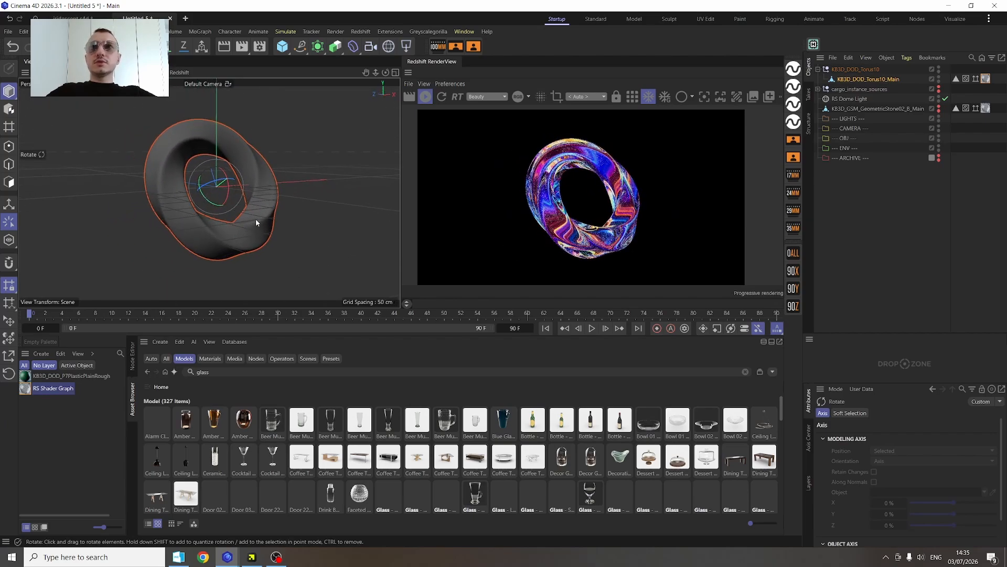
Set the dome light's horizontal texture rotation to 75°.
{"action": "left_click", "coordinate": [849, 100]}
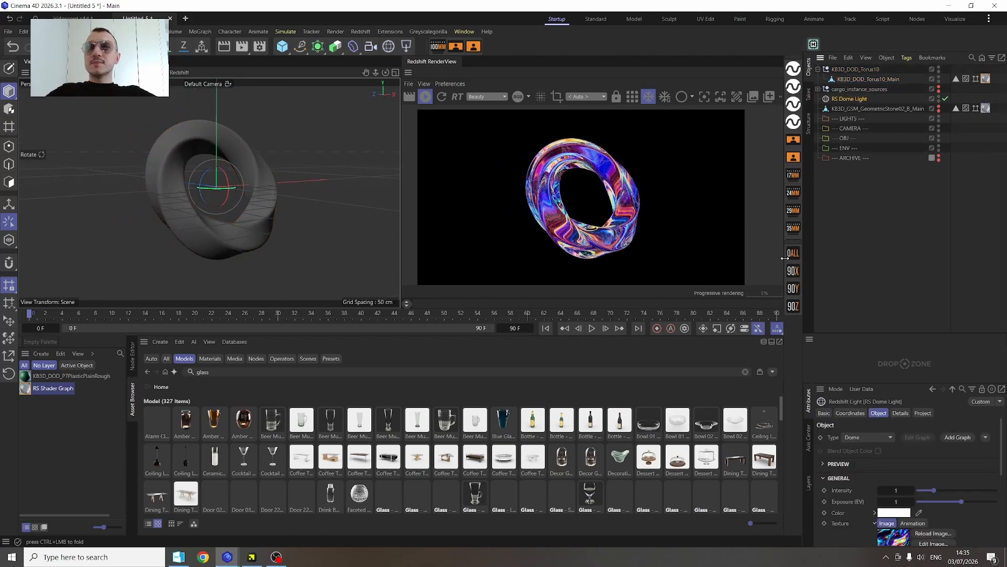
{"action": "scroll", "coordinate": [935, 486], "scroll_direction": "down", "scroll_amount": 3}
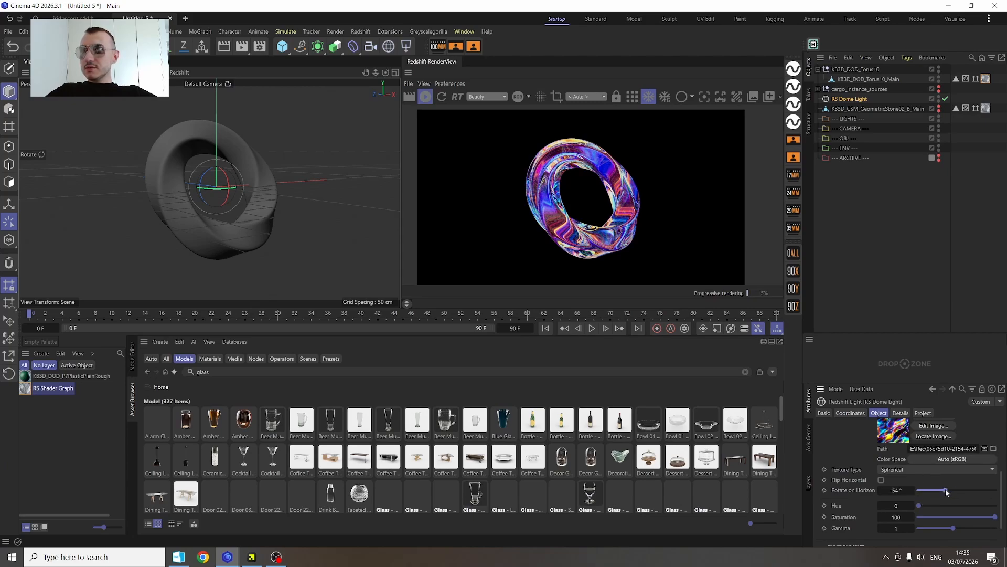
{"action": "left_click_drag", "start_coordinate": [947, 492], "coordinate": [971, 489]}
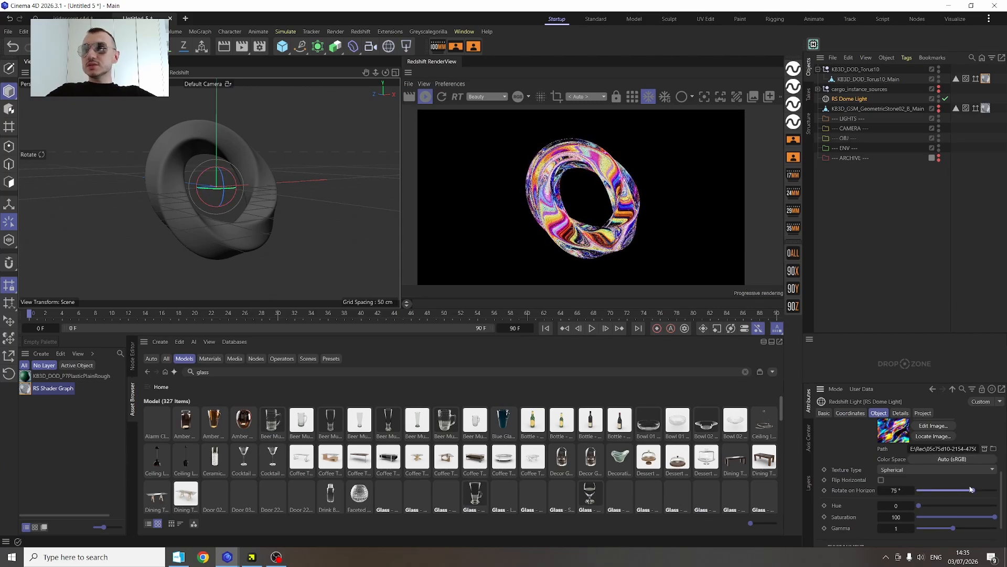
Replace the dome light's texture with the 1490ac6d PNG from E:\Rec, without copying it to the project.
{"action": "left_click", "coordinate": [179, 557]}
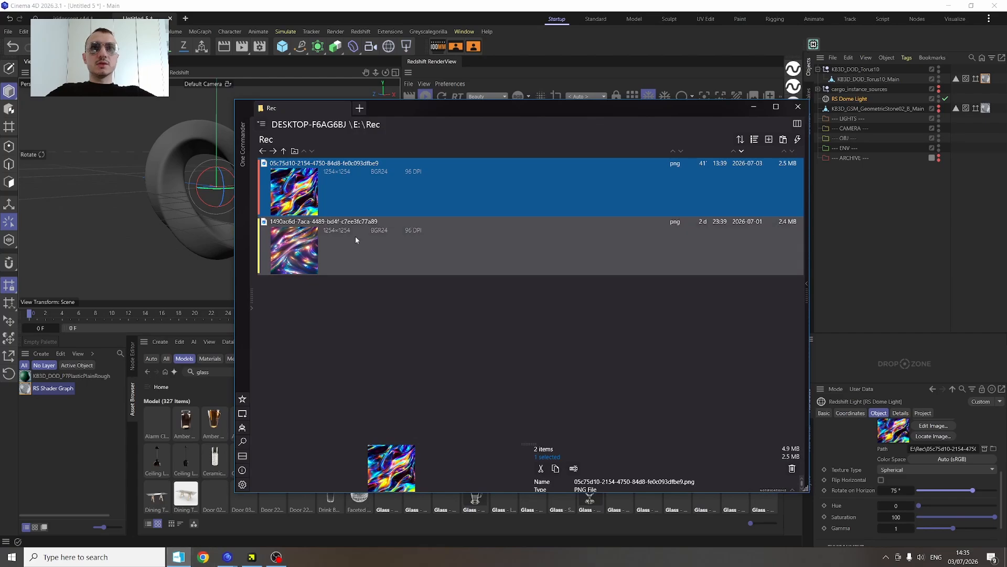
{"action": "left_click_drag", "start_coordinate": [355, 240], "coordinate": [947, 449]}
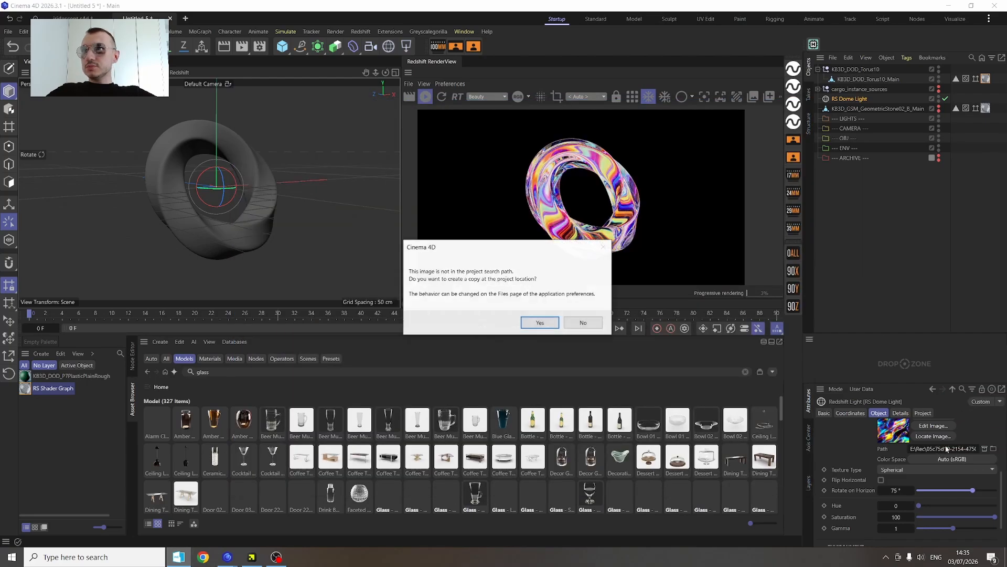
{"action": "left_click", "coordinate": [579, 323]}
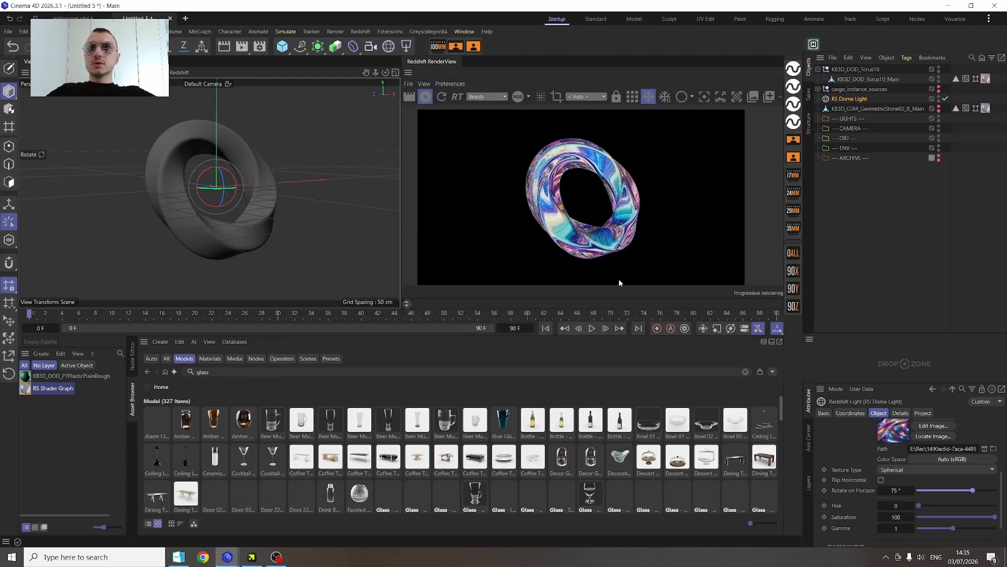